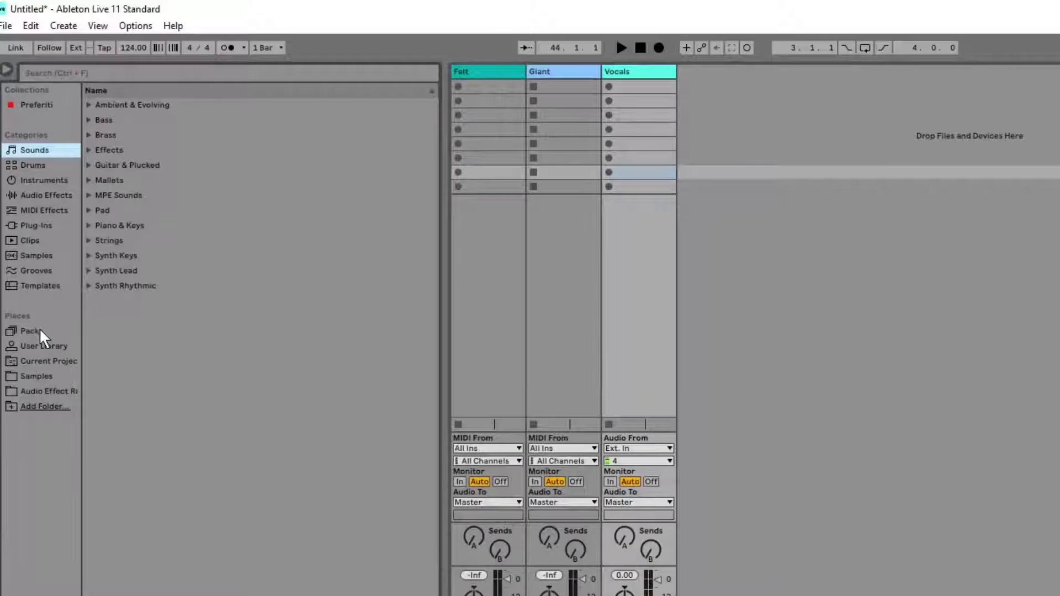
Browse the Packs list, past Core Library, into DM ARP 2600 Drums by Flatpack's Drums kits
click(29, 230)
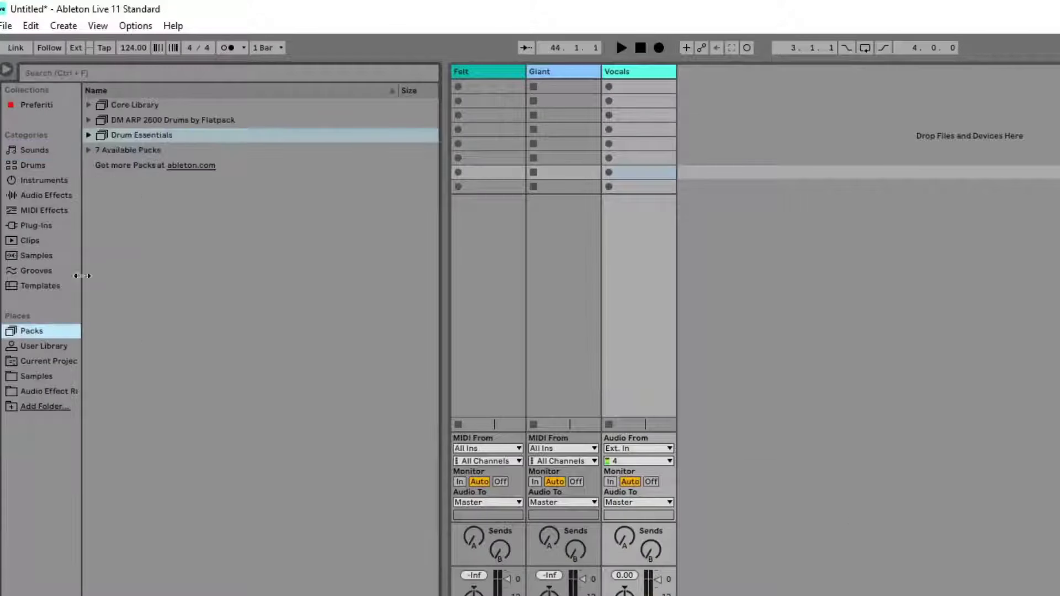
click(88, 105)
click(89, 210)
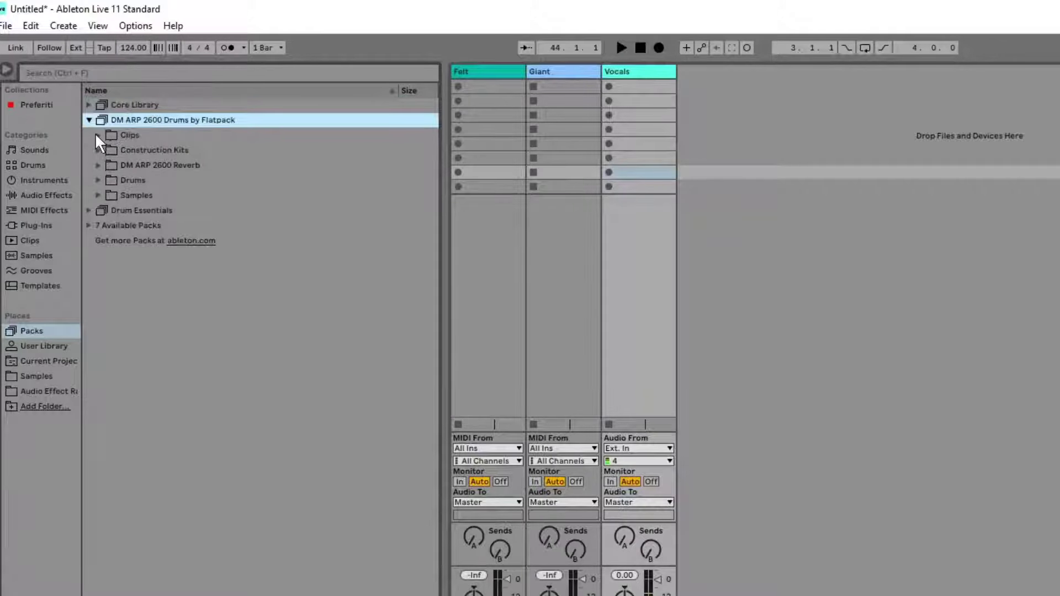
click(97, 180)
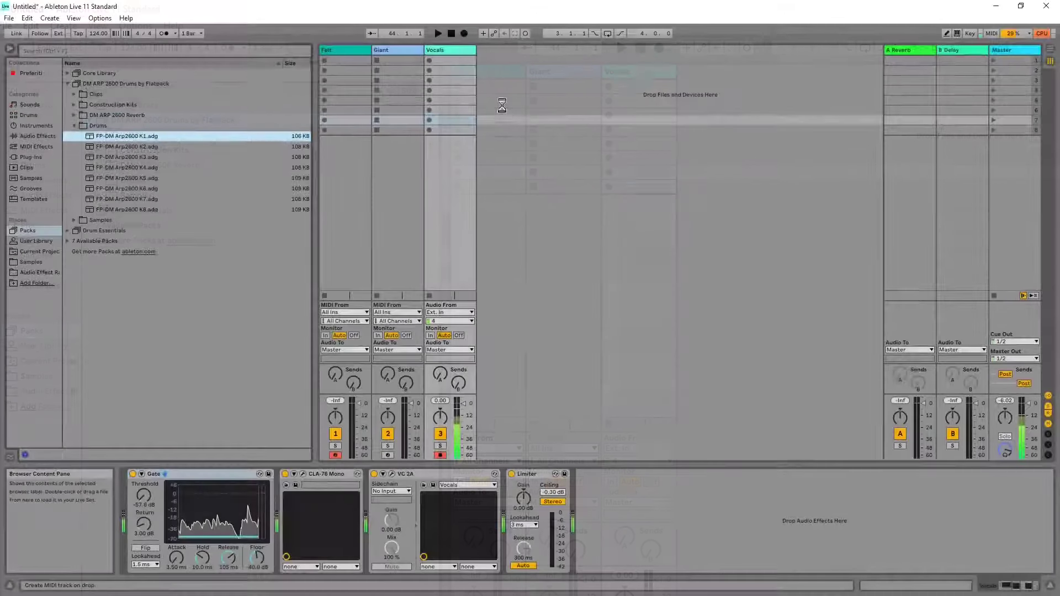
drag(501, 106, 511, 126)
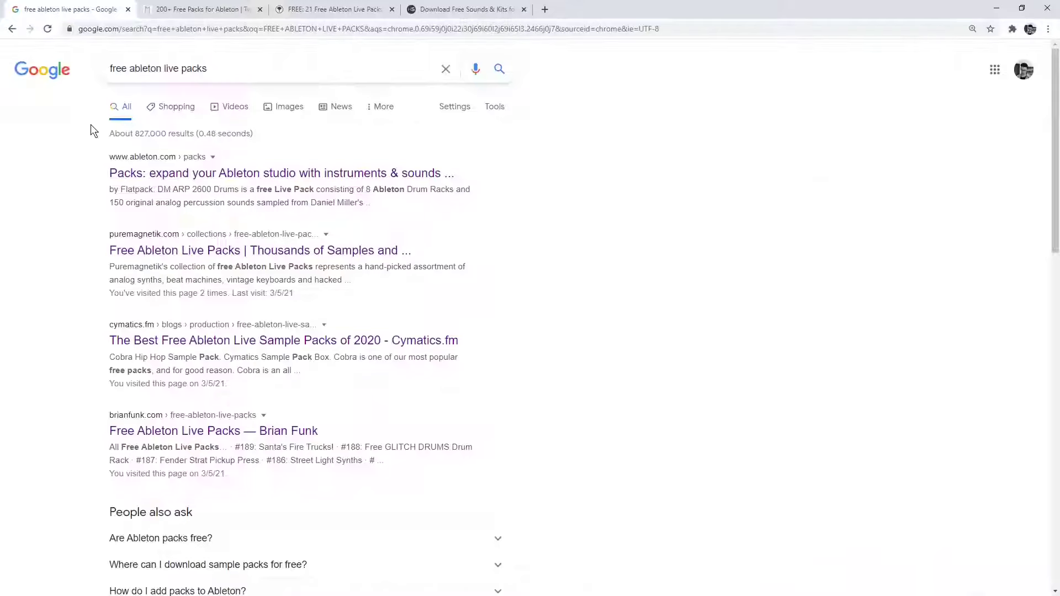
scroll(91, 126, down, 2)
scroll(91, 125, down, 3)
scroll(91, 126, down, 3)
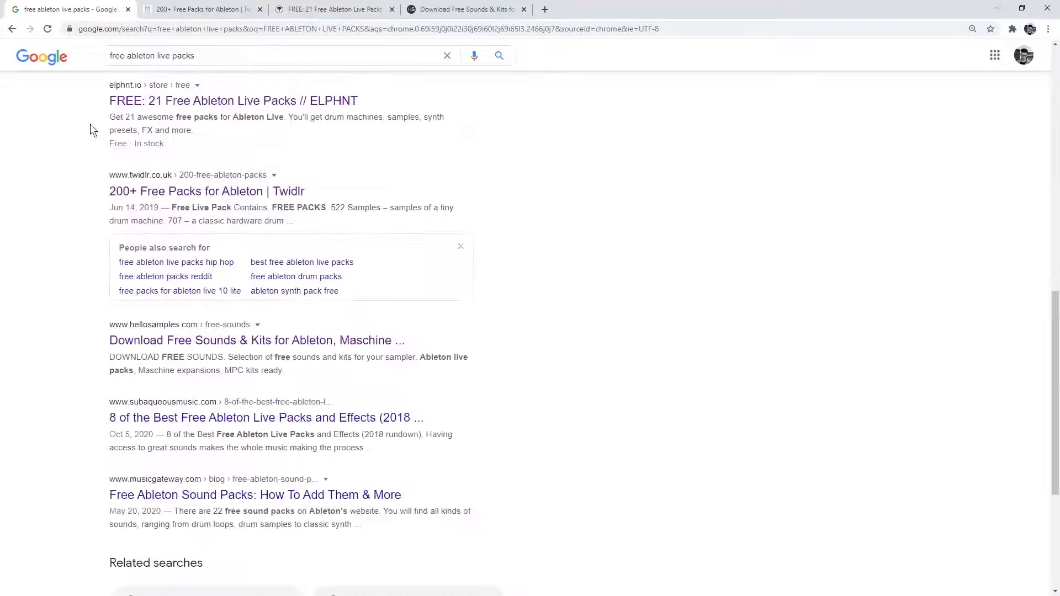
scroll(91, 125, down, 3)
Browse the twidlr, elphnt and HelloSamples free-pack pages, then open the ableton.com Account page
click(265, 6)
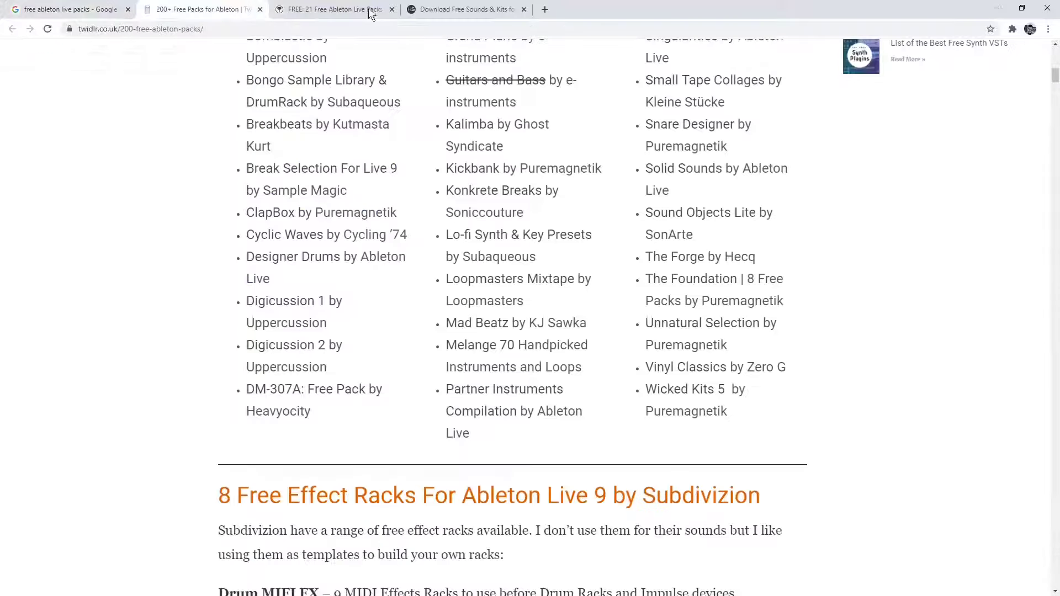
scroll(221, 130, up, 5)
scroll(222, 130, up, 4)
click(328, 10)
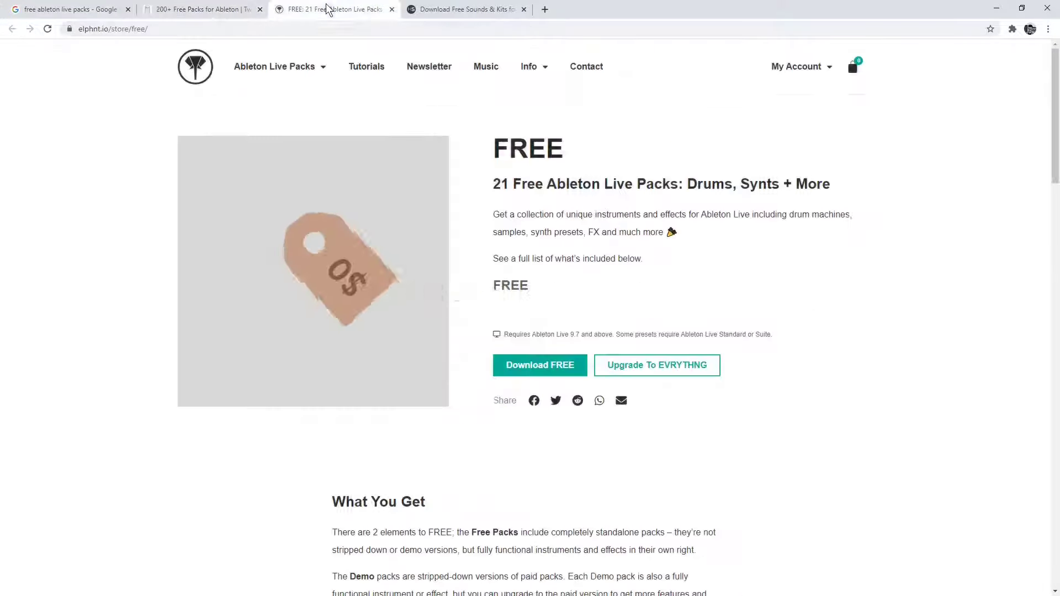
click(456, 9)
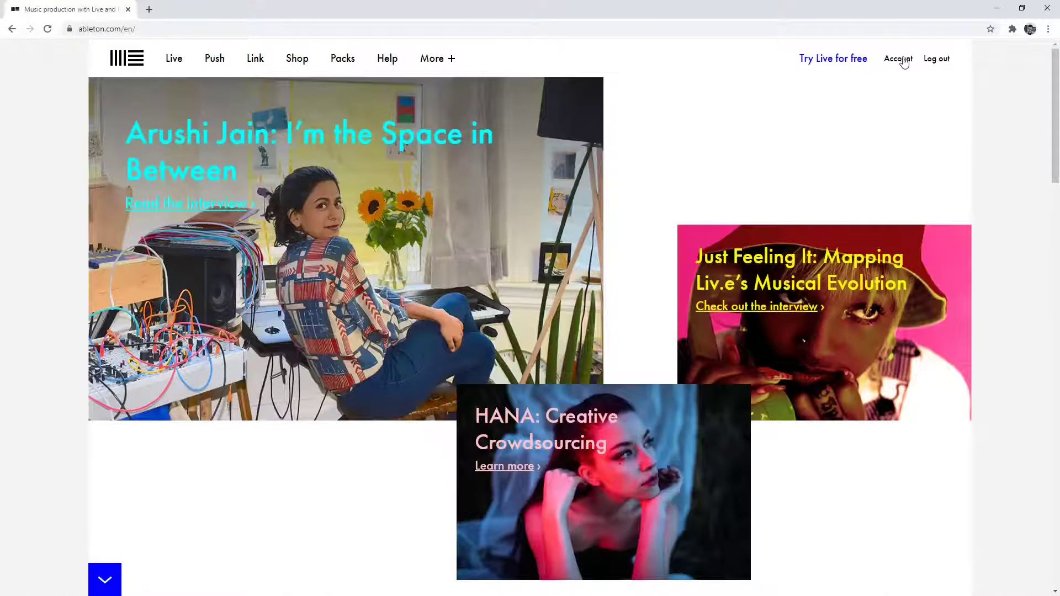
click(901, 62)
scroll(62, 196, down, 2)
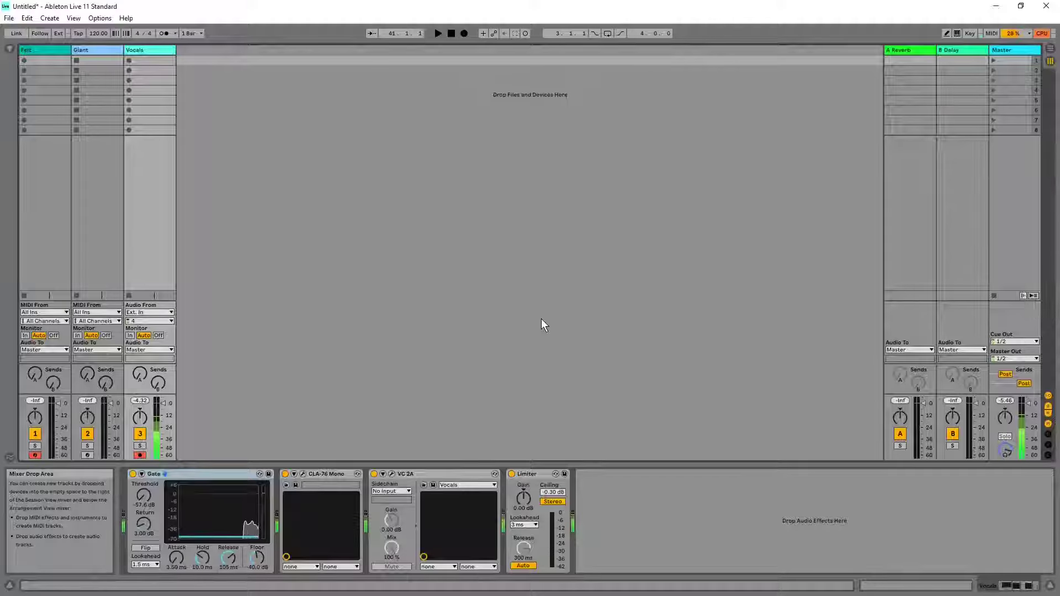
Open Live's browser, look through the library categories, and show the Packs list
click(9, 51)
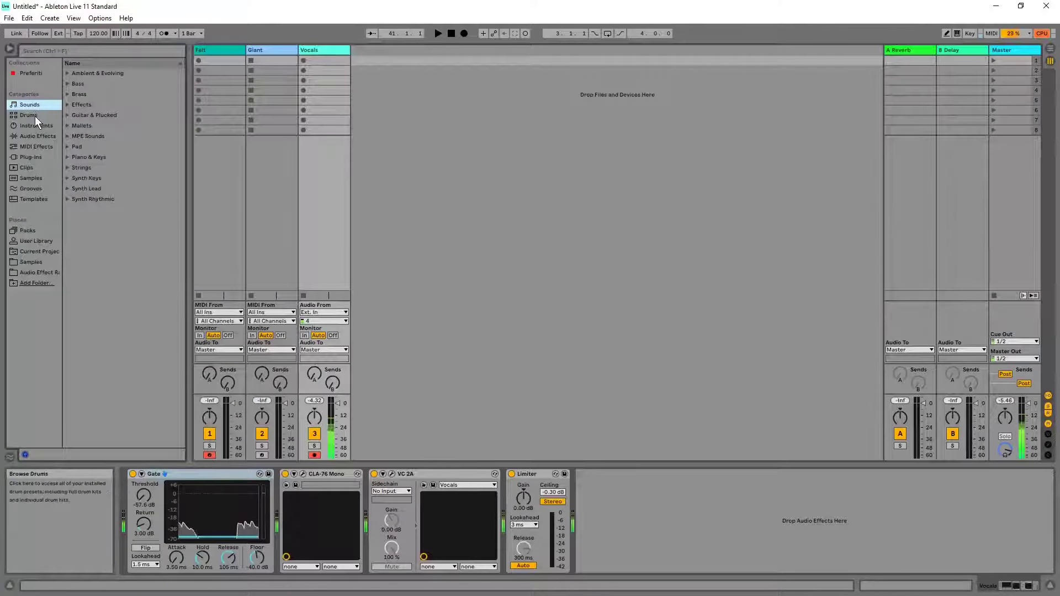
click(35, 116)
click(39, 147)
click(37, 178)
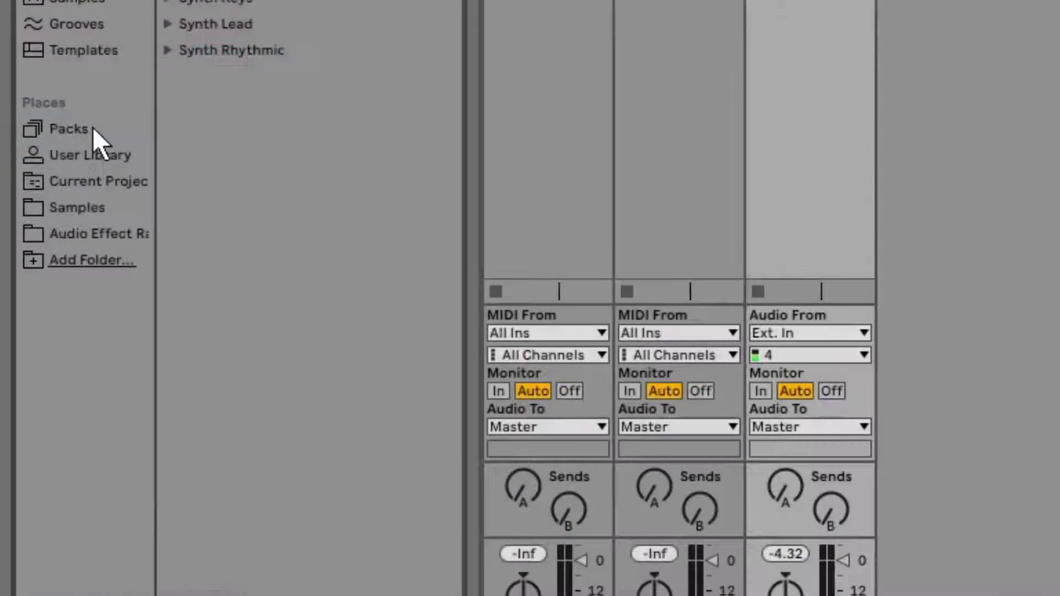
click(39, 229)
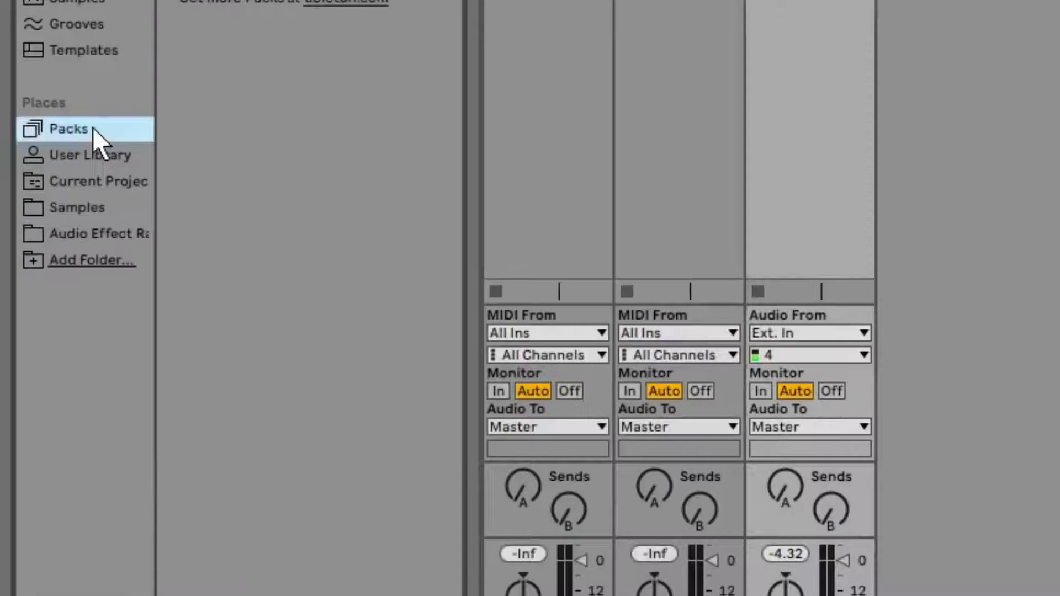
click(66, 74)
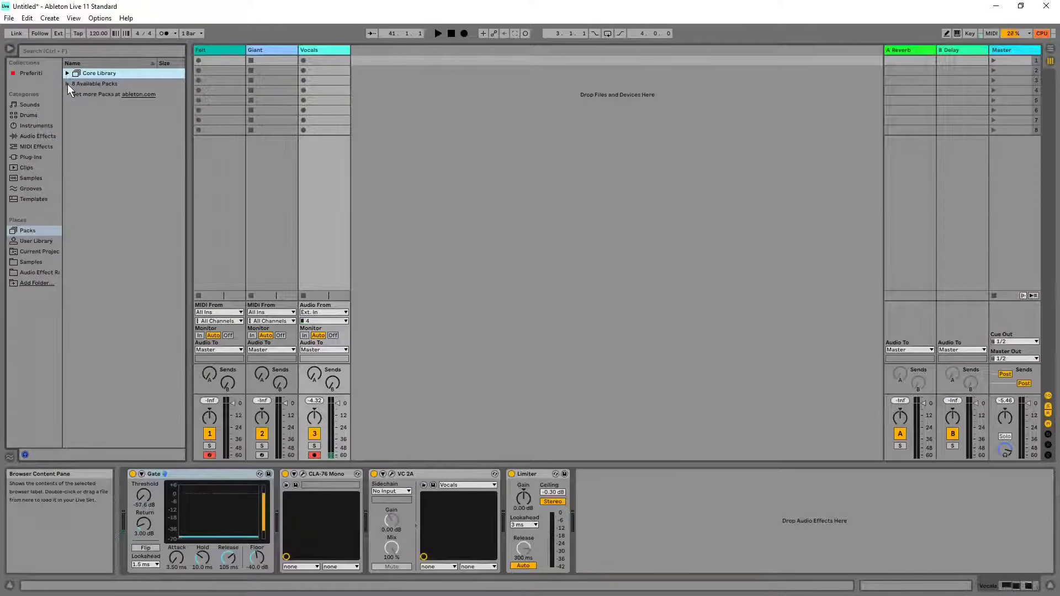
Expand Available Packs, then download and install Drum Essentials
click(67, 83)
click(116, 97)
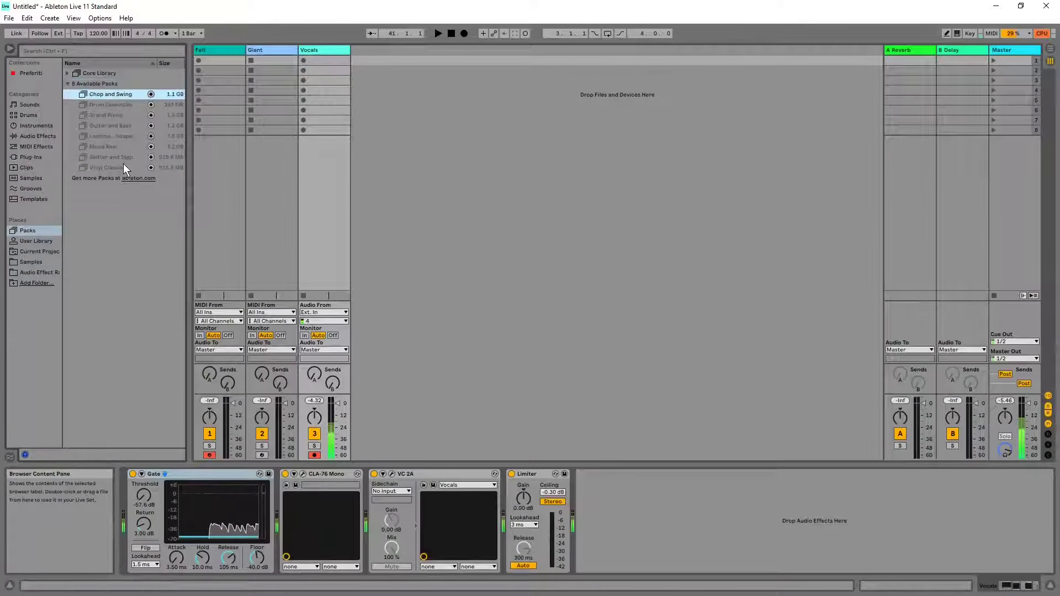
click(123, 165)
click(122, 97)
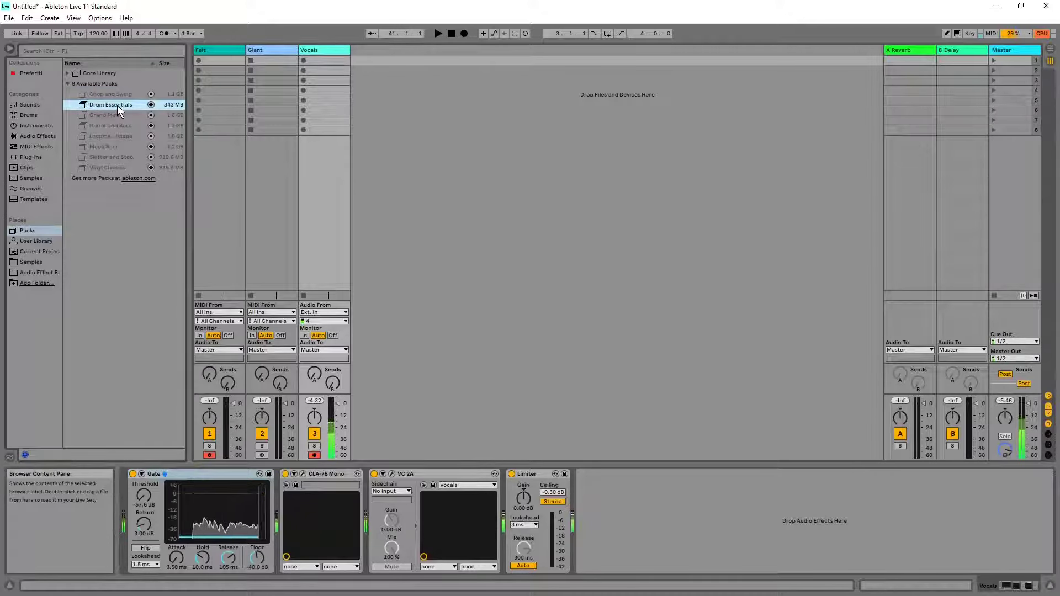
click(150, 105)
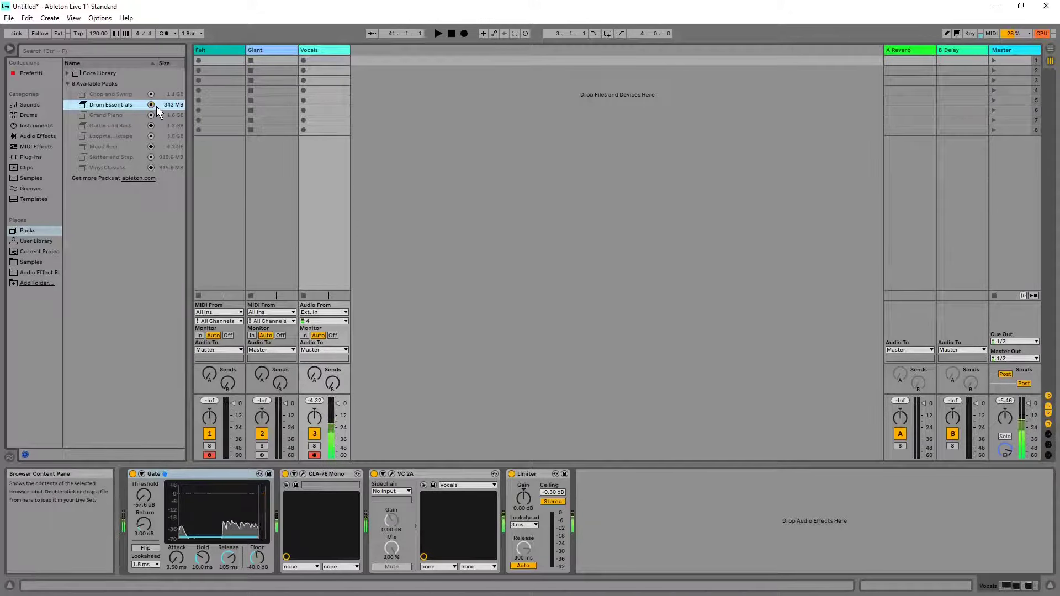
click(139, 104)
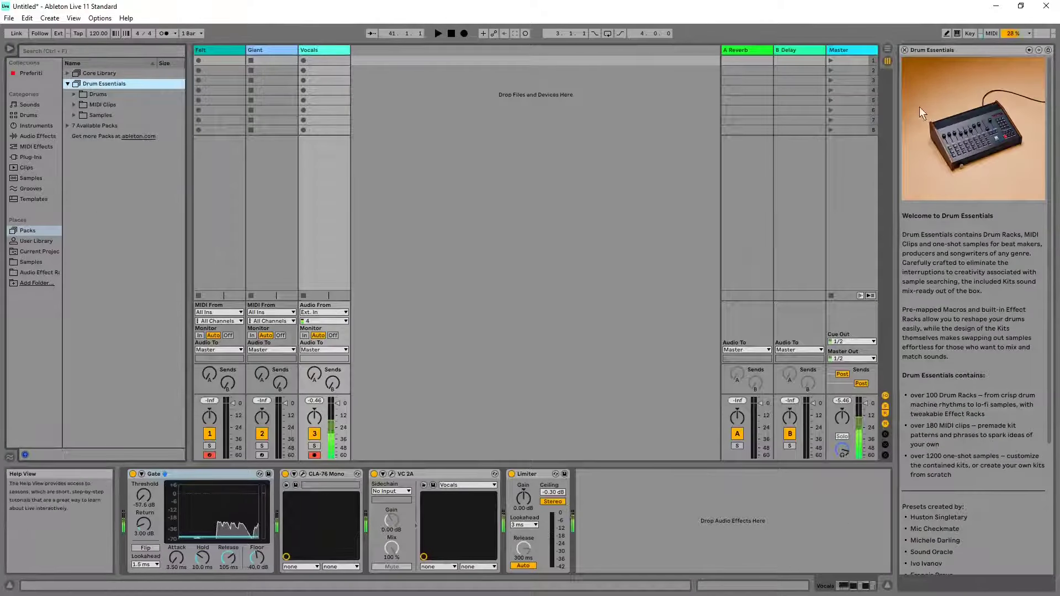
scroll(1028, 136, down, 1)
scroll(1026, 145, down, 1)
scroll(1019, 152, down, 1)
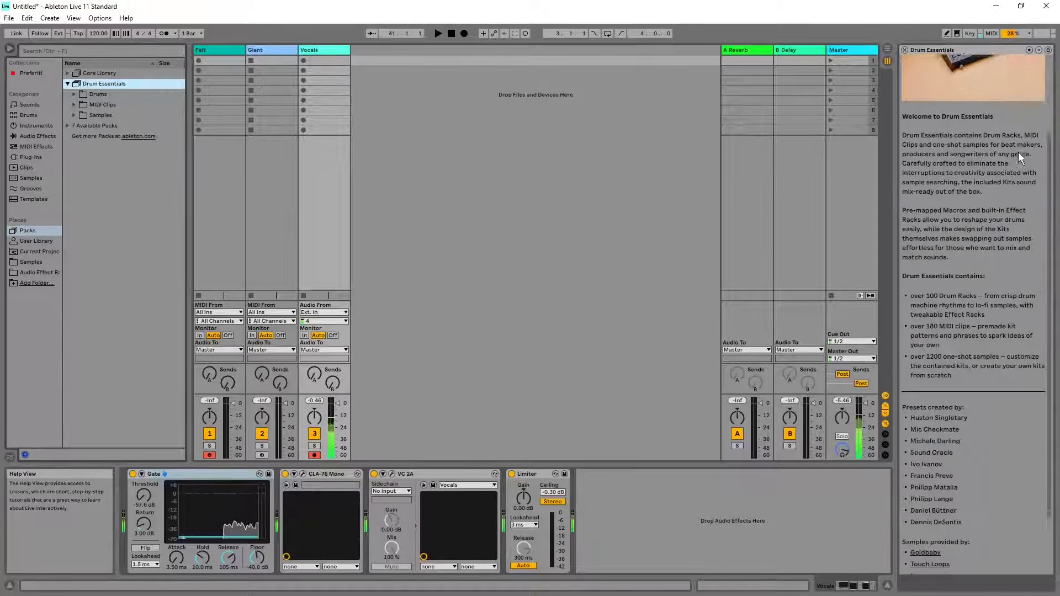
scroll(1018, 151, down, 1)
scroll(1018, 152, down, 1)
scroll(1018, 152, up, 3)
scroll(1017, 159, up, 1)
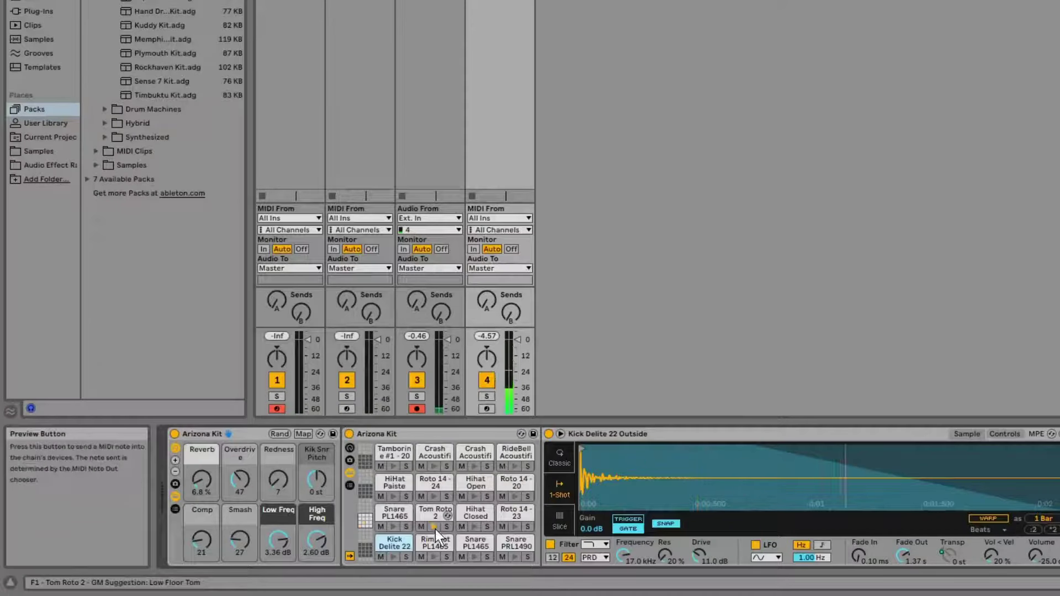
Preview the Arizona Kit's Tom Roto 2 drum sound
click(434, 530)
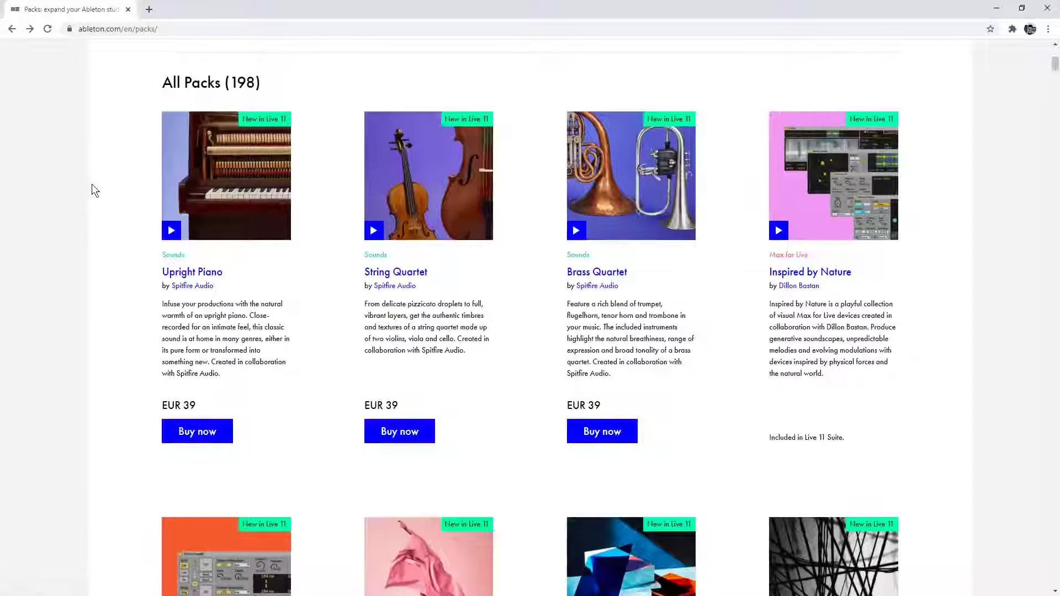
scroll(92, 183, down, 2)
scroll(93, 180, down, 5)
Add the Drive and Glow pack to the cart and refresh Live's available packs list
click(602, 522)
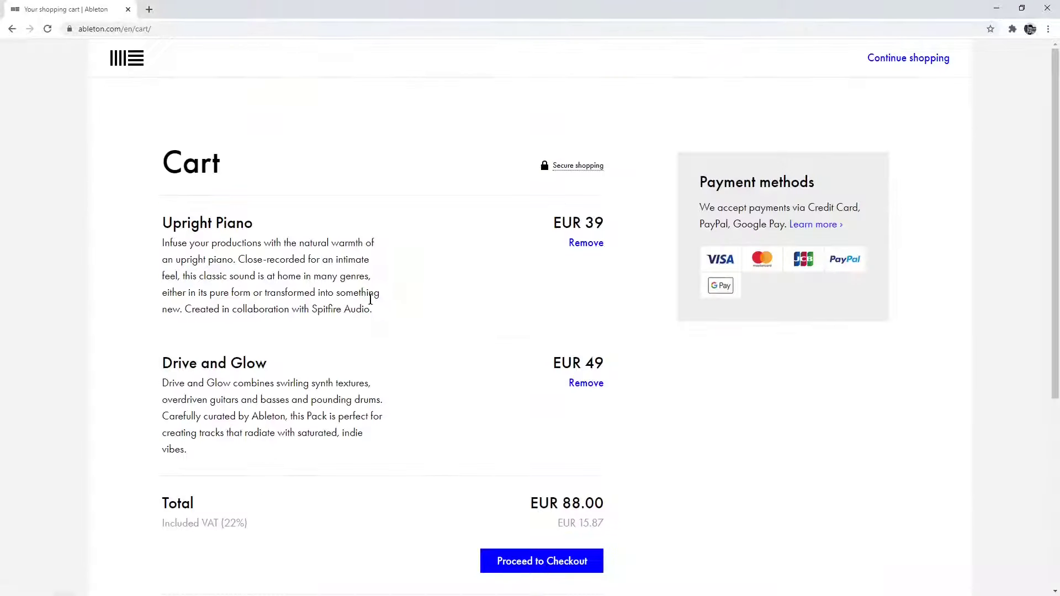
scroll(464, 348, down, 2)
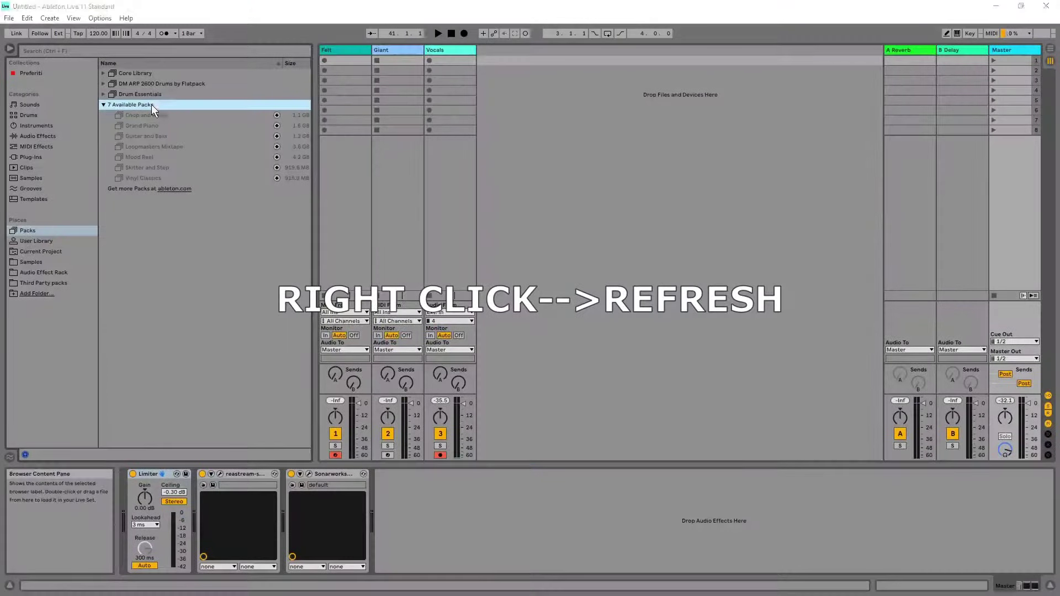
right_click(151, 105)
click(164, 111)
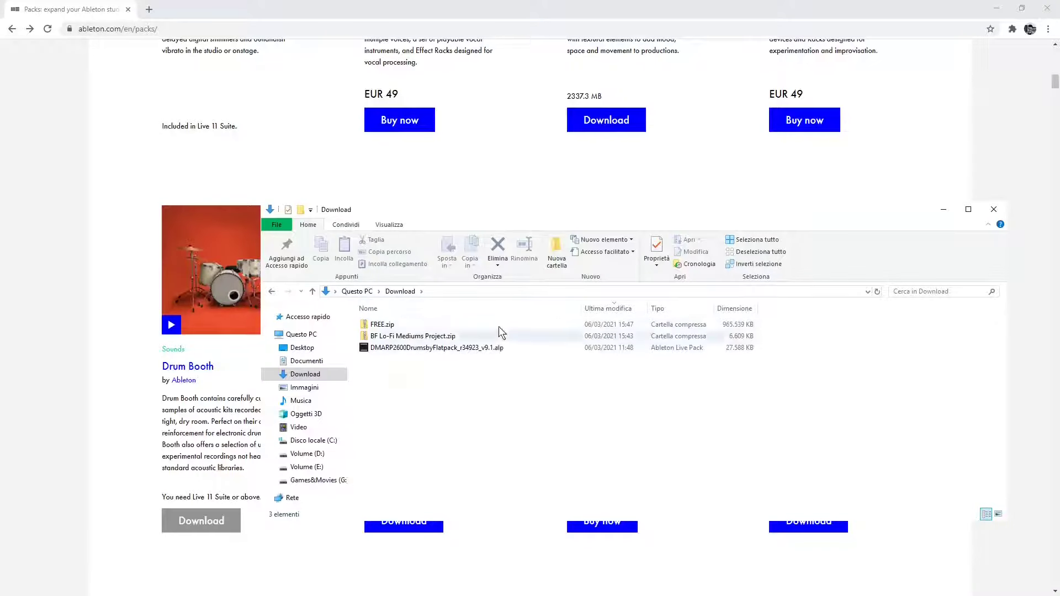
Open the BF Lo-Fi Mediums Project archive and its folder
double_click(414, 336)
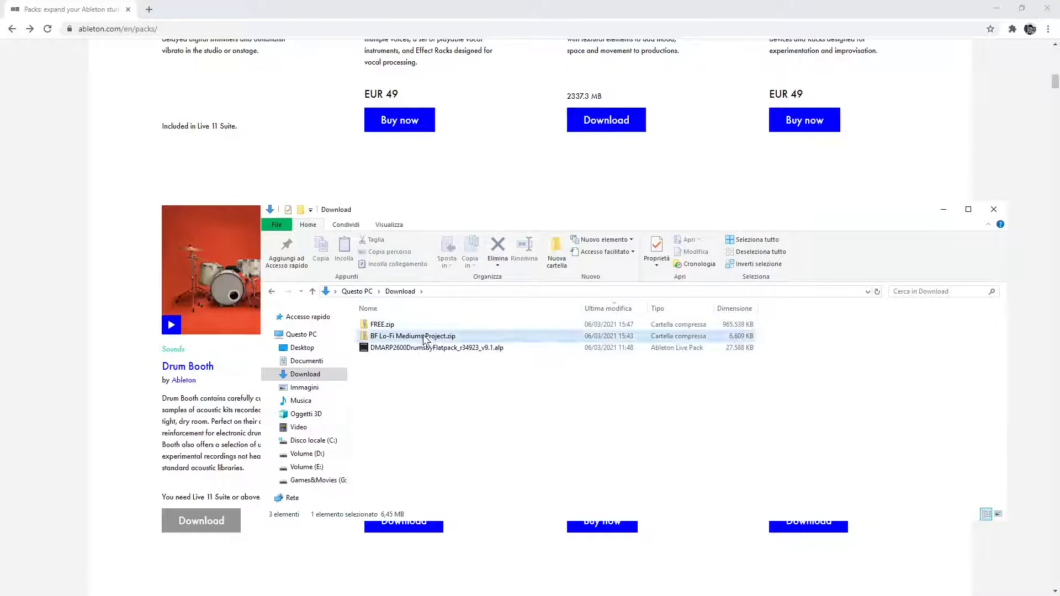
click(414, 338)
double_click(414, 336)
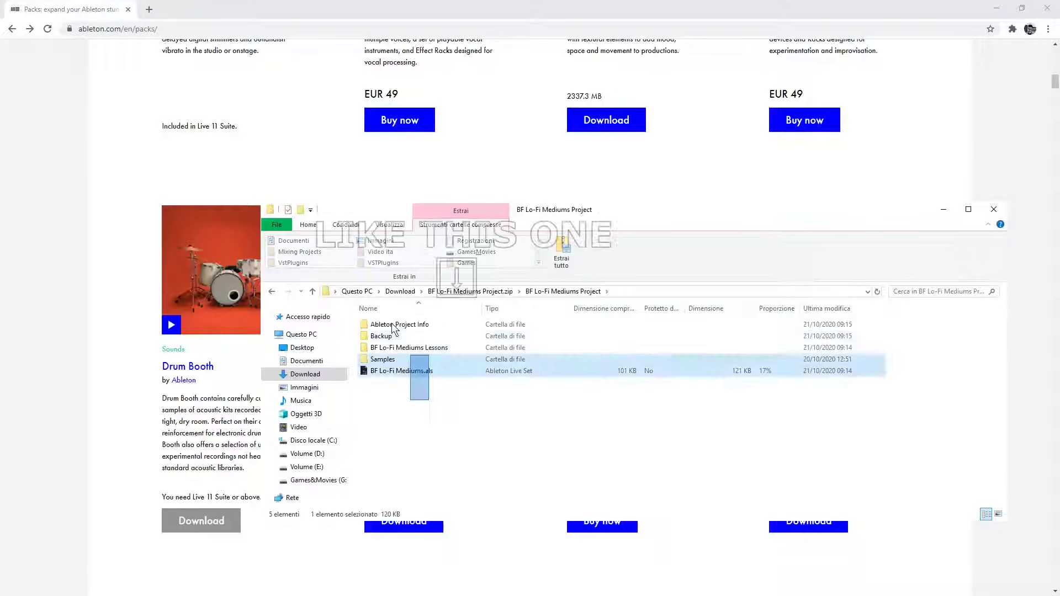
click(424, 414)
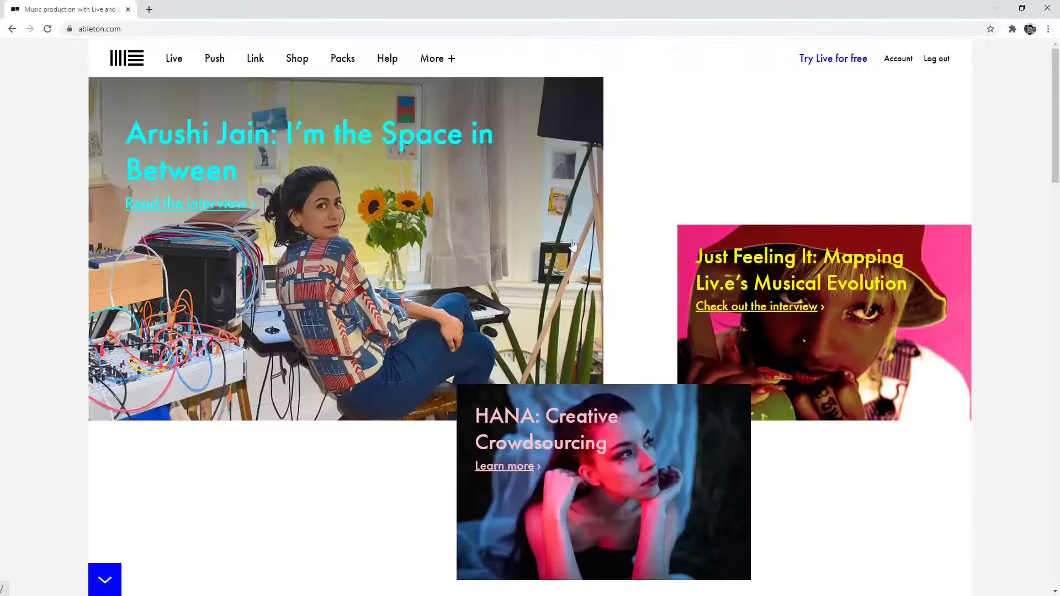
Filter ableton.com's packs catalogue to free packs, and close the download folder window
click(347, 67)
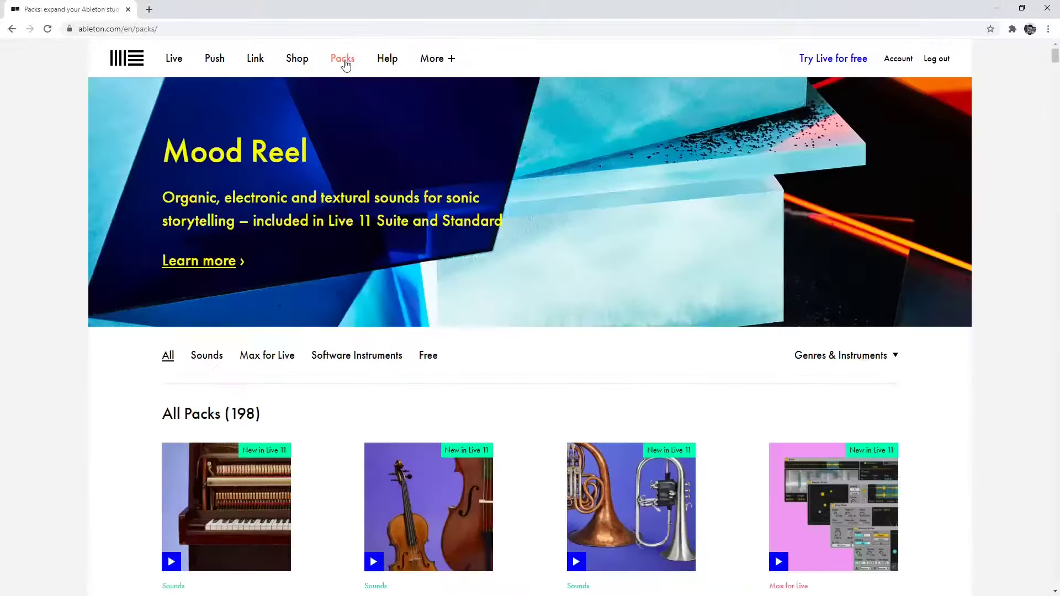
scroll(437, 222, down, 2)
click(428, 247)
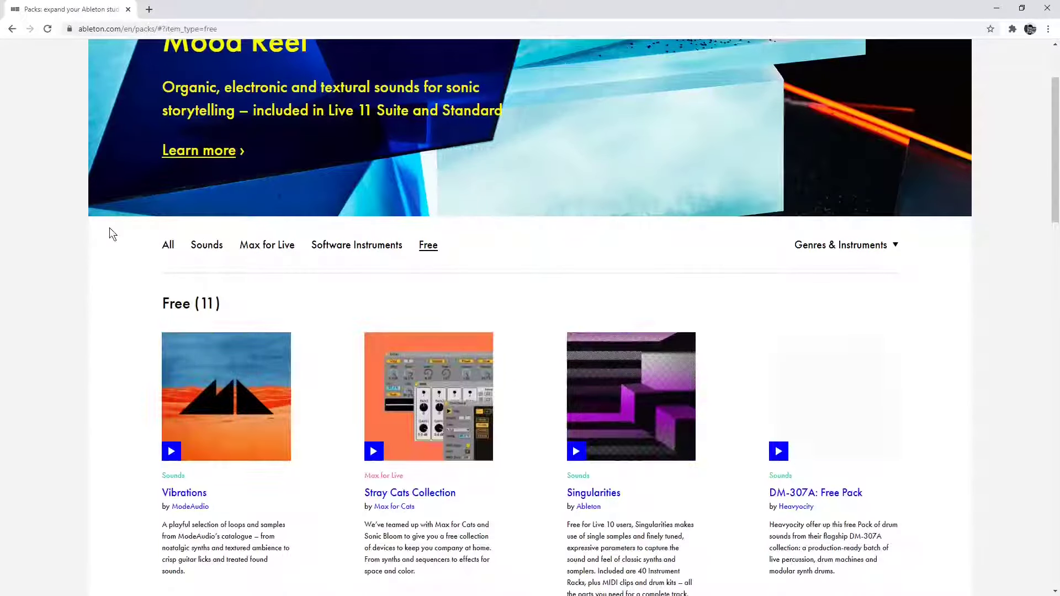
scroll(64, 208, down, 1)
scroll(110, 177, down, 2)
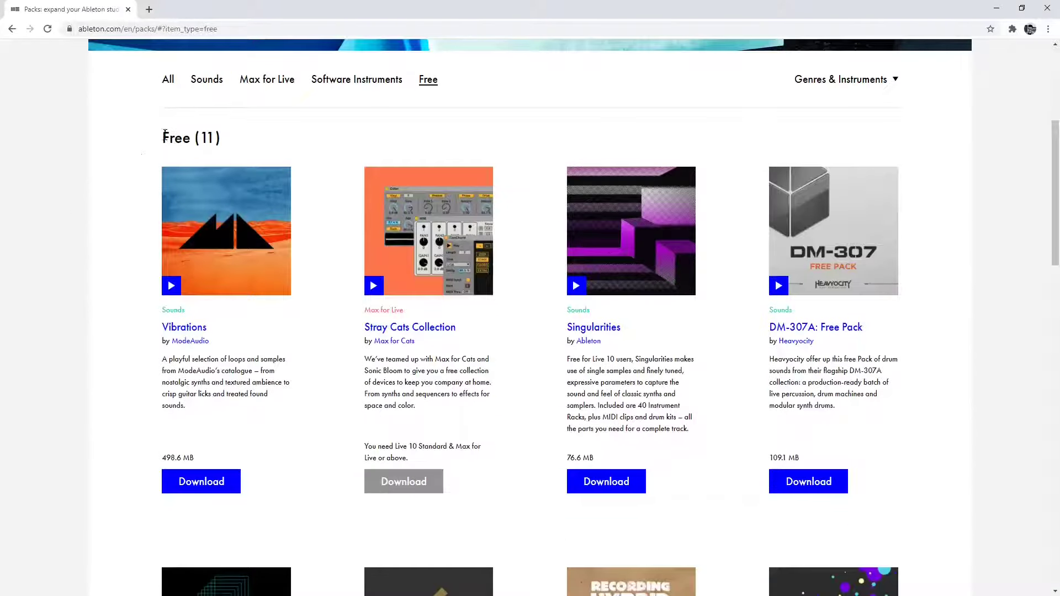
scroll(135, 170, down, 2)
scroll(134, 172, down, 5)
scroll(134, 171, down, 1)
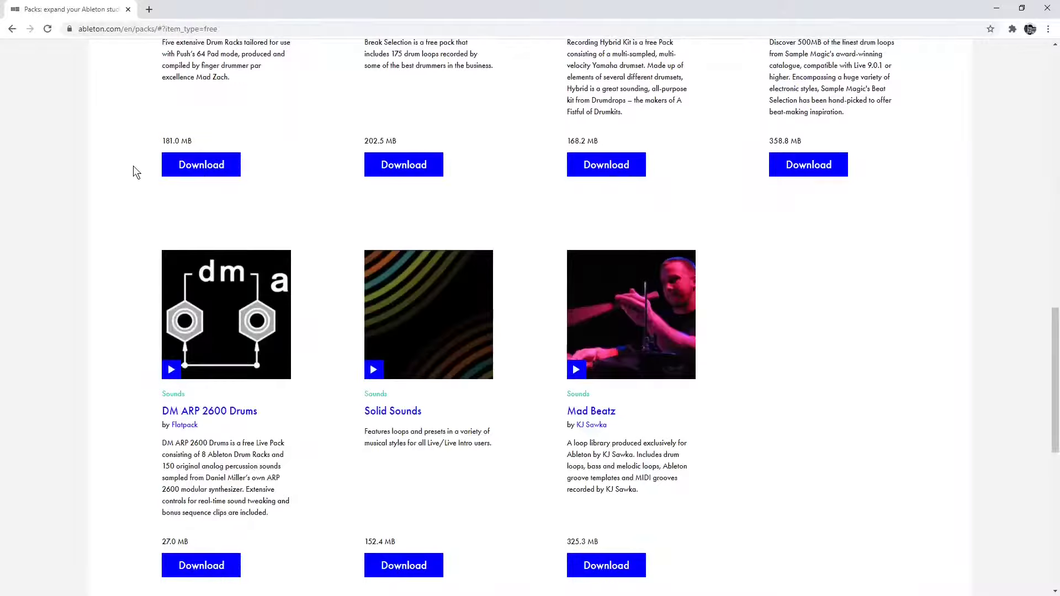
scroll(190, 430, down, 1)
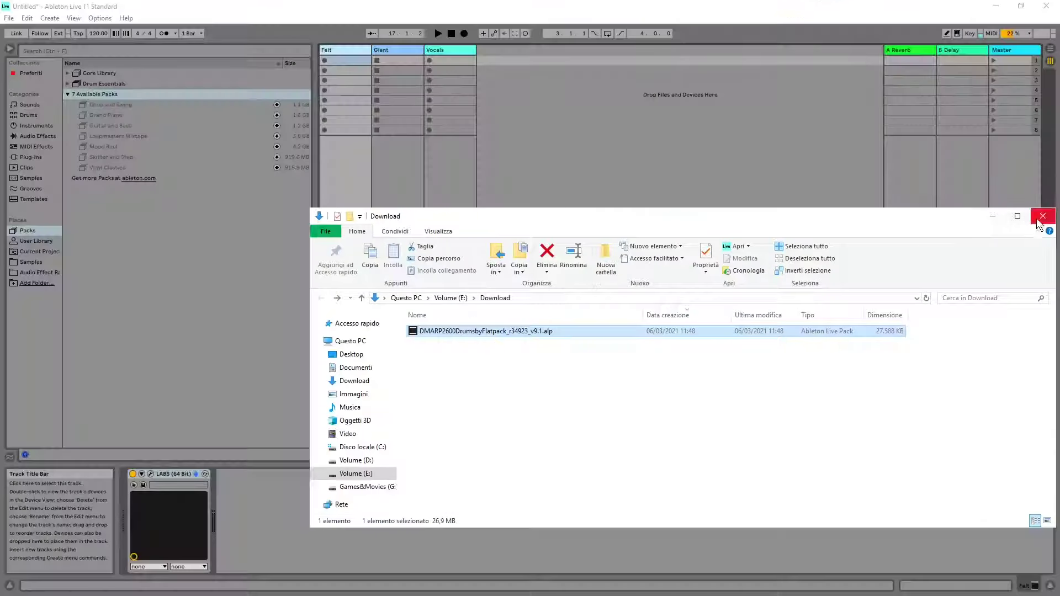
click(1040, 217)
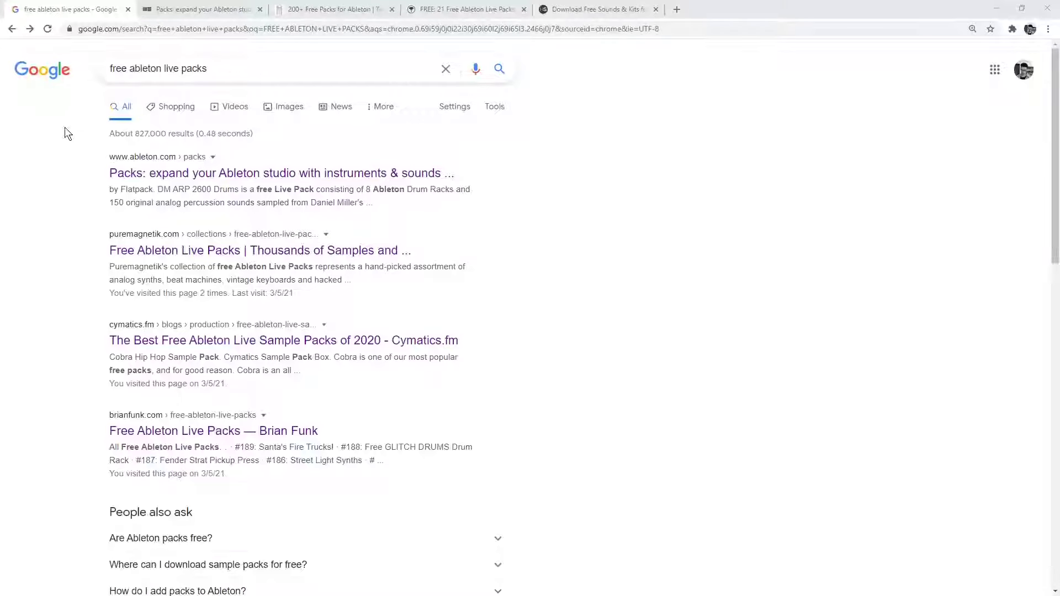
scroll(64, 127, down, 2)
scroll(64, 147, down, 3)
scroll(64, 147, down, 4)
scroll(64, 148, down, 1)
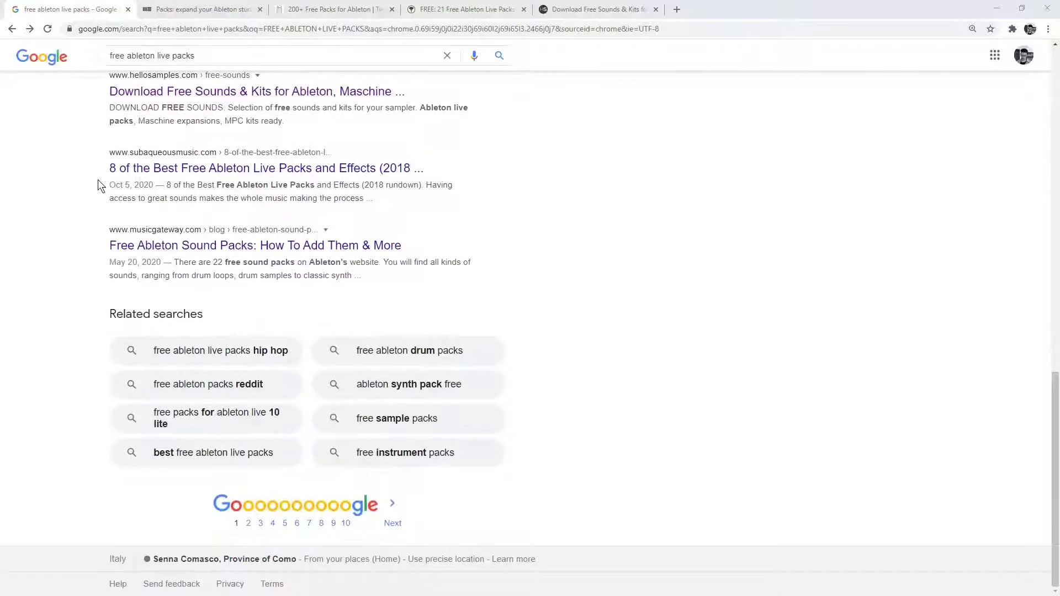
Open the downloaded FREE.zip, preview FREE > Packs > Free Packs, then return to Packs
click(246, 502)
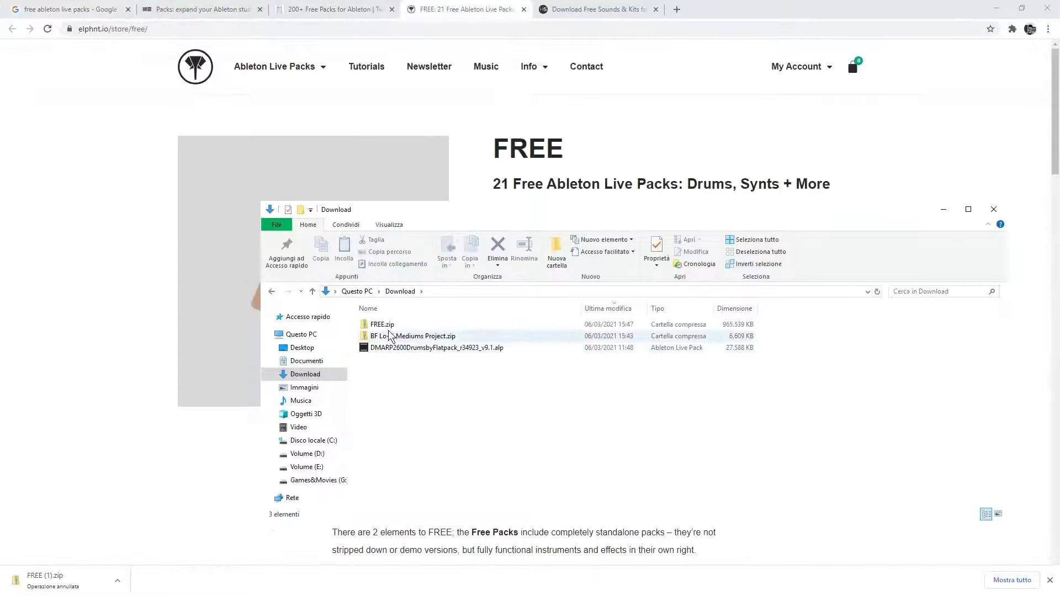
double_click(388, 326)
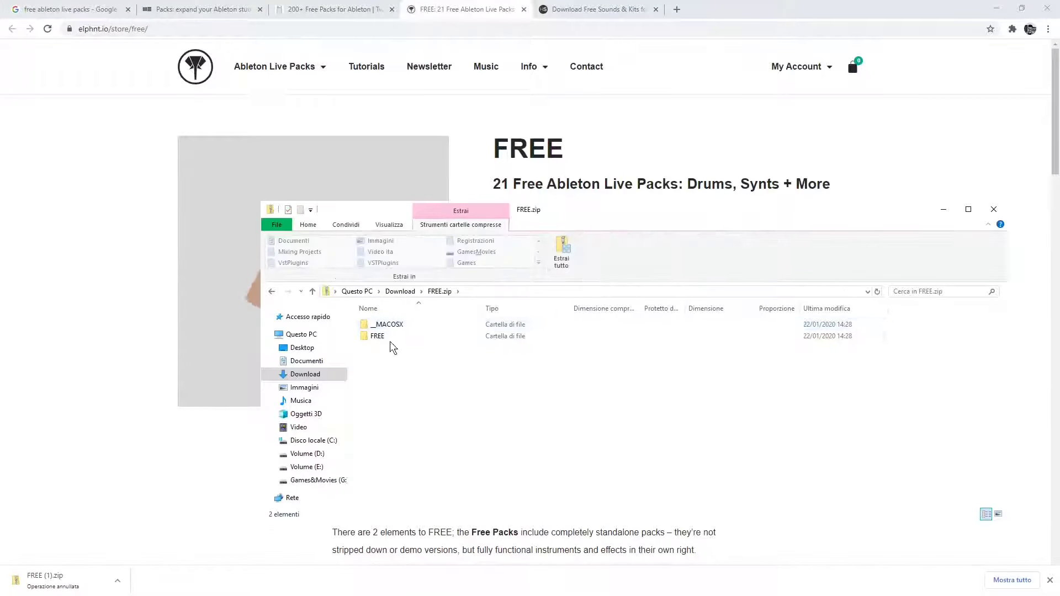
click(389, 338)
key(Return)
drag(402, 447, 462, 331)
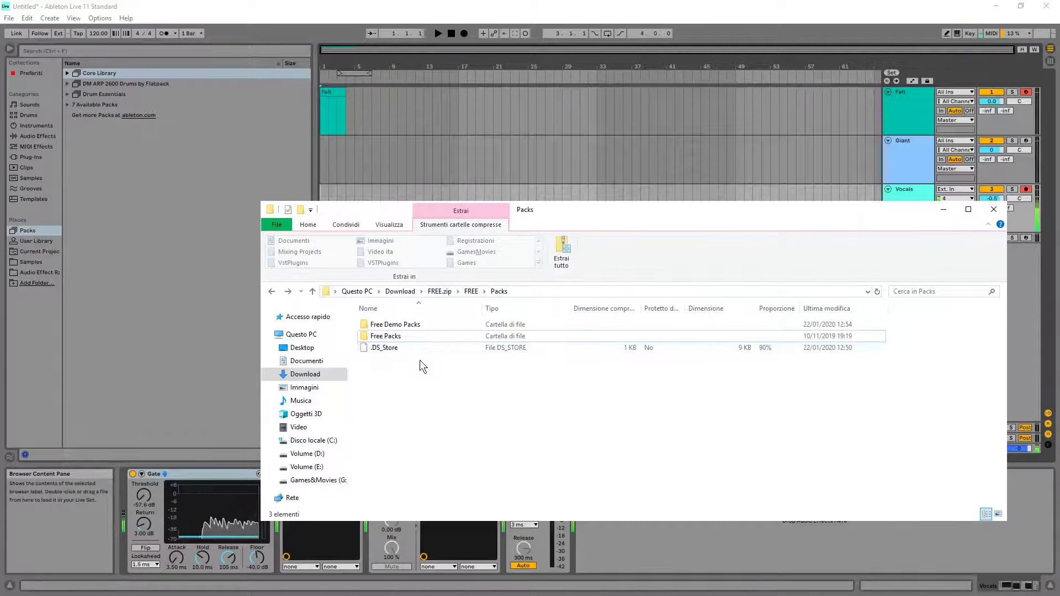
double_click(386, 336)
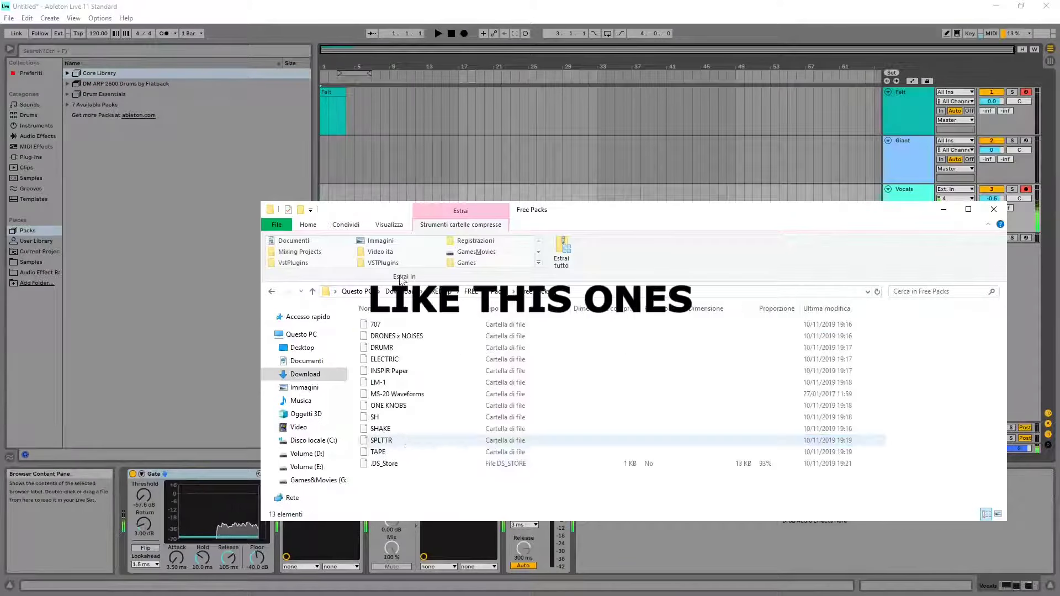
key(alt+Left)
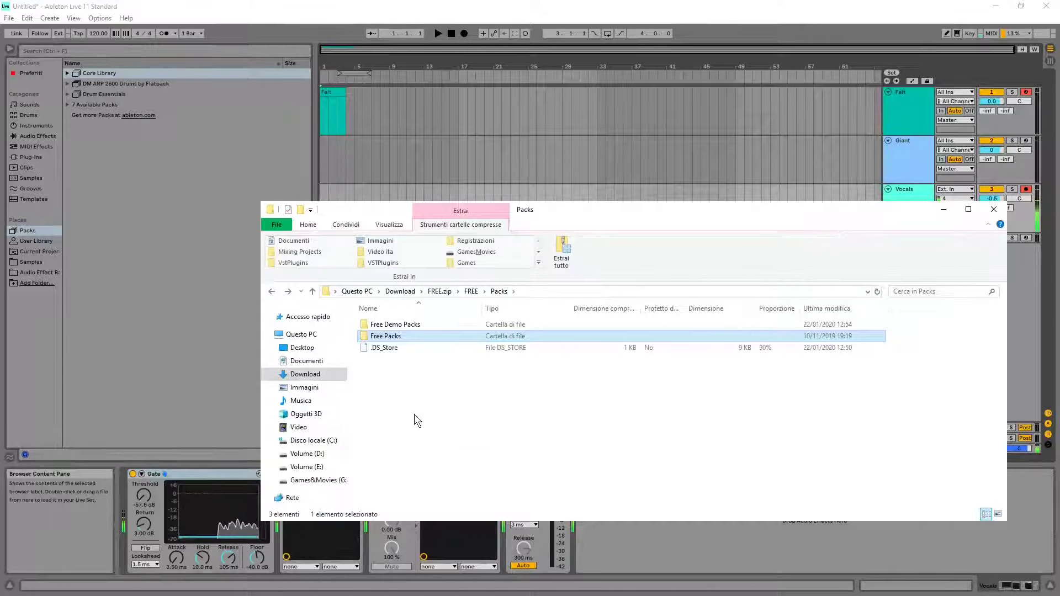
click(287, 291)
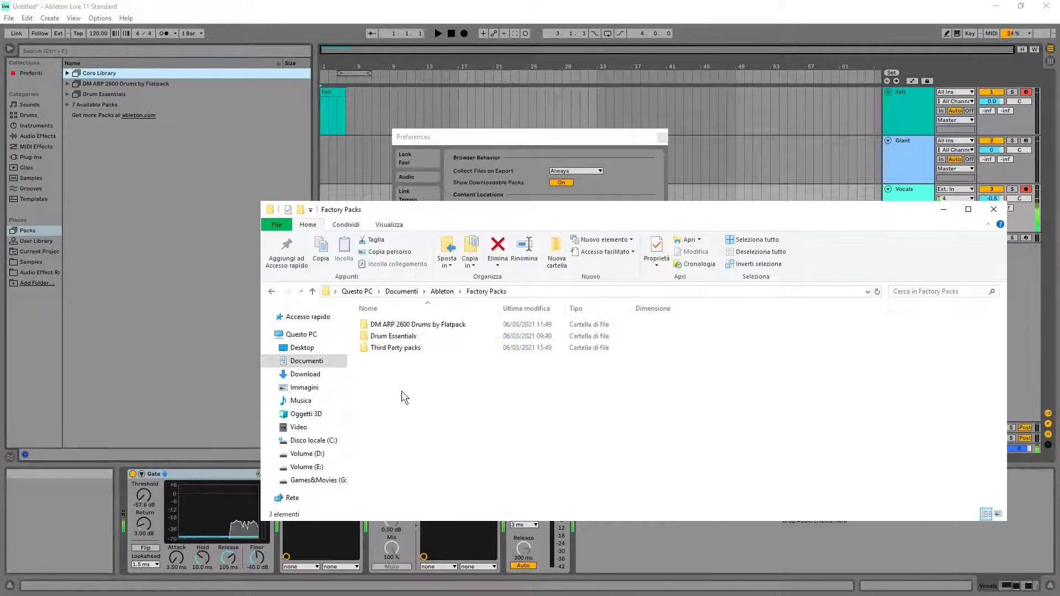
click(406, 348)
key(F2)
text(Ciao)
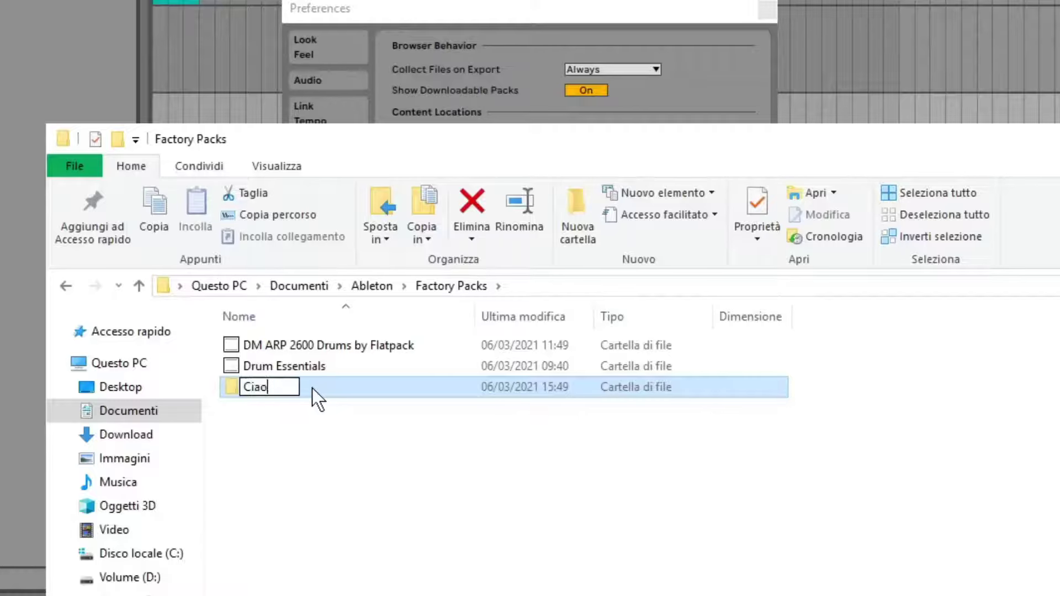
text( ciao)
key(BackSpace)
key(Escape)
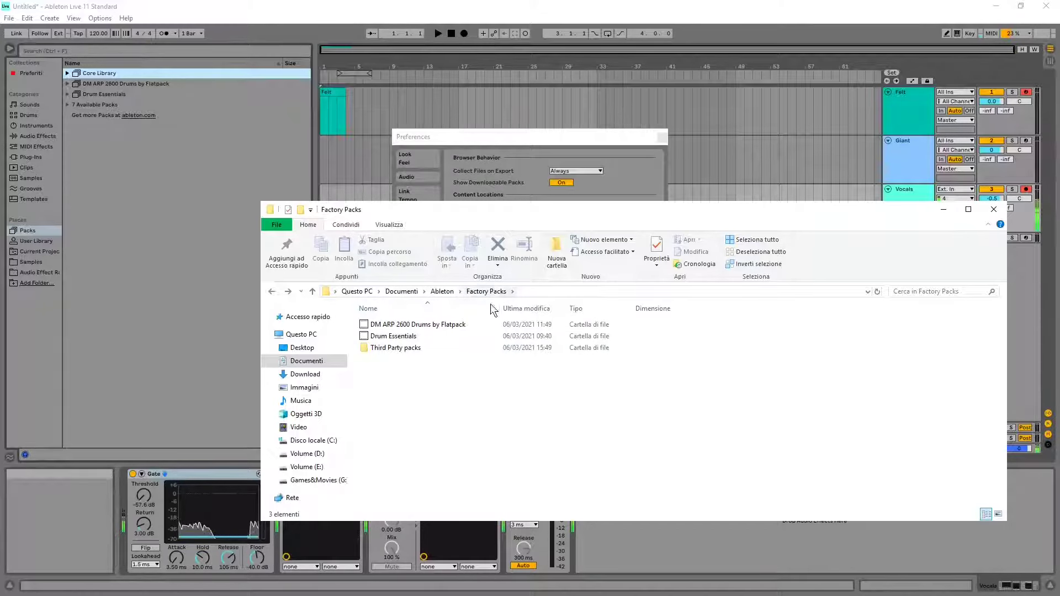
click(521, 291)
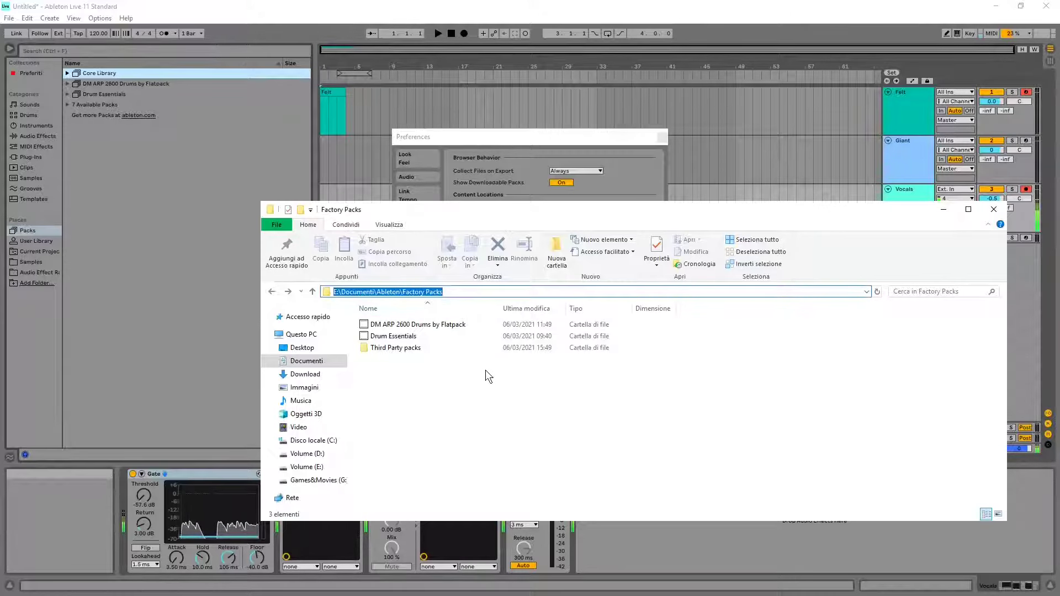
click(491, 137)
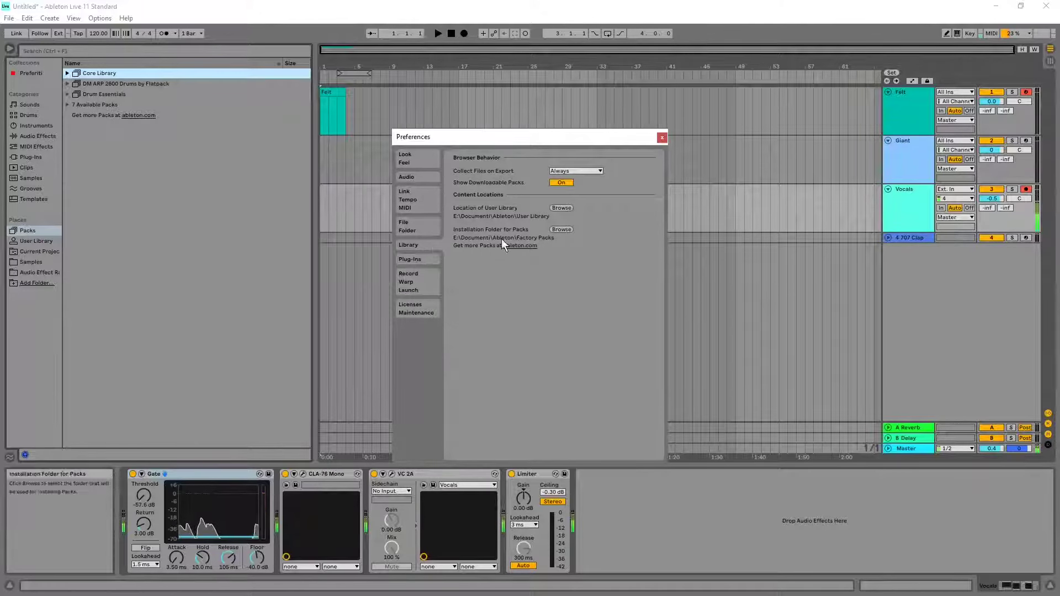
Switch to Factory Packs, open Third Party packs to find the 707 folder, then close Explorer
key(alt+Tab)
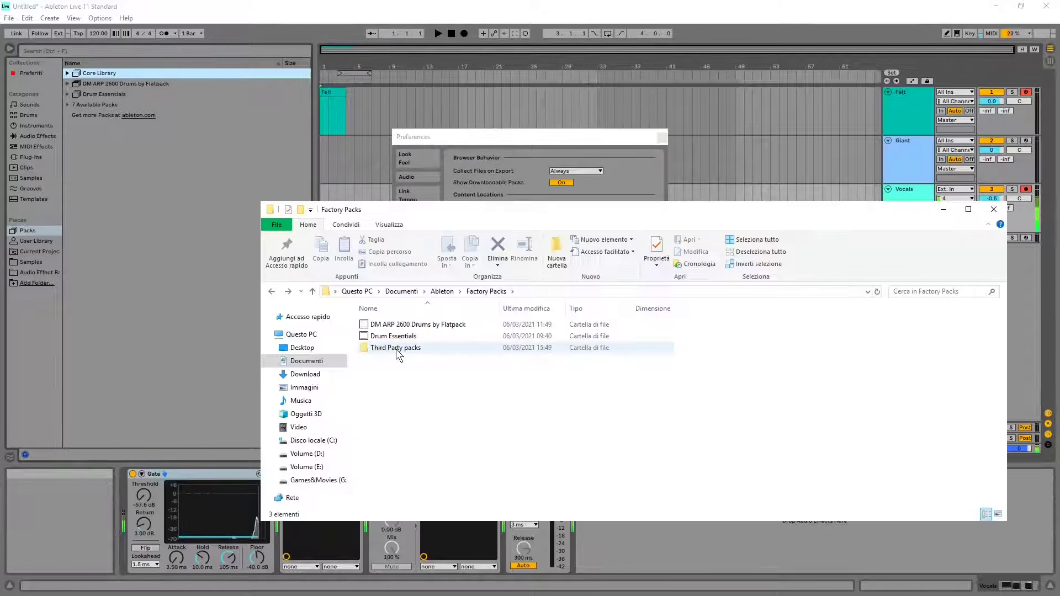
double_click(396, 349)
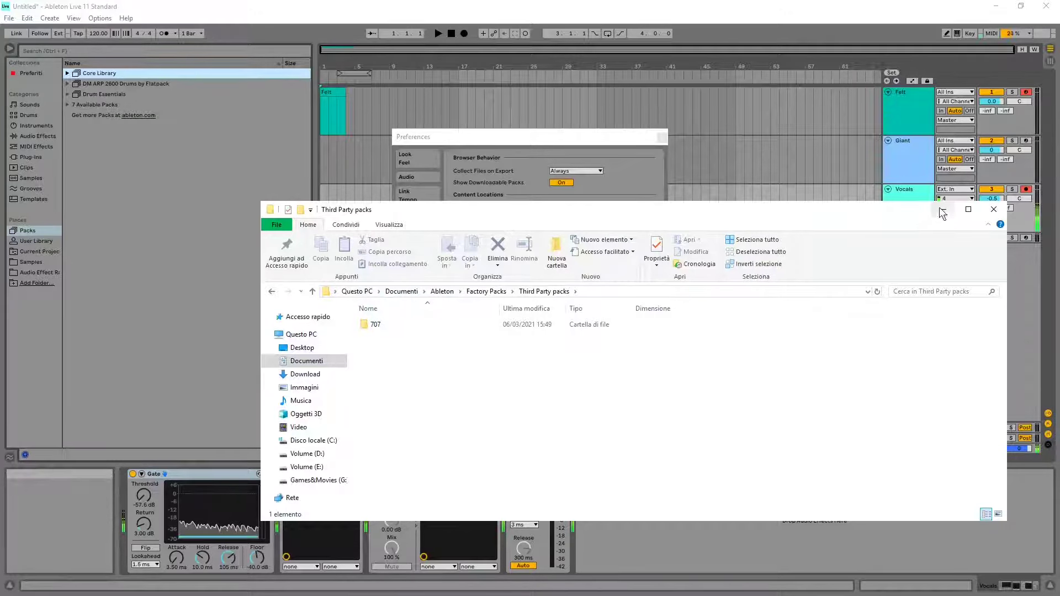
click(993, 209)
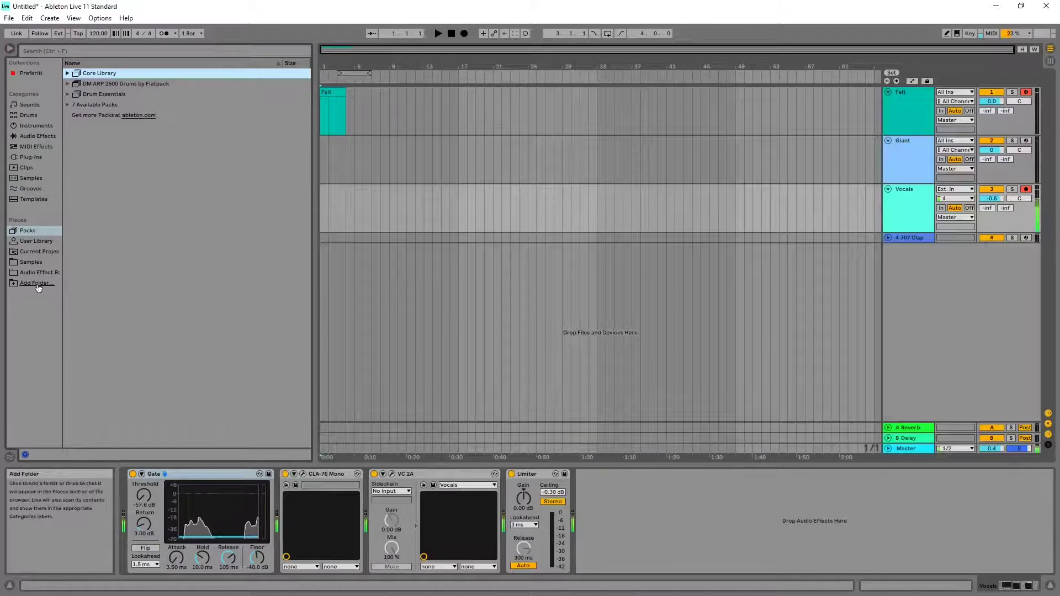
Use Places' Add Folder to browse to Documenti > Ableton > Factory Packs > Third Party packs
click(36, 285)
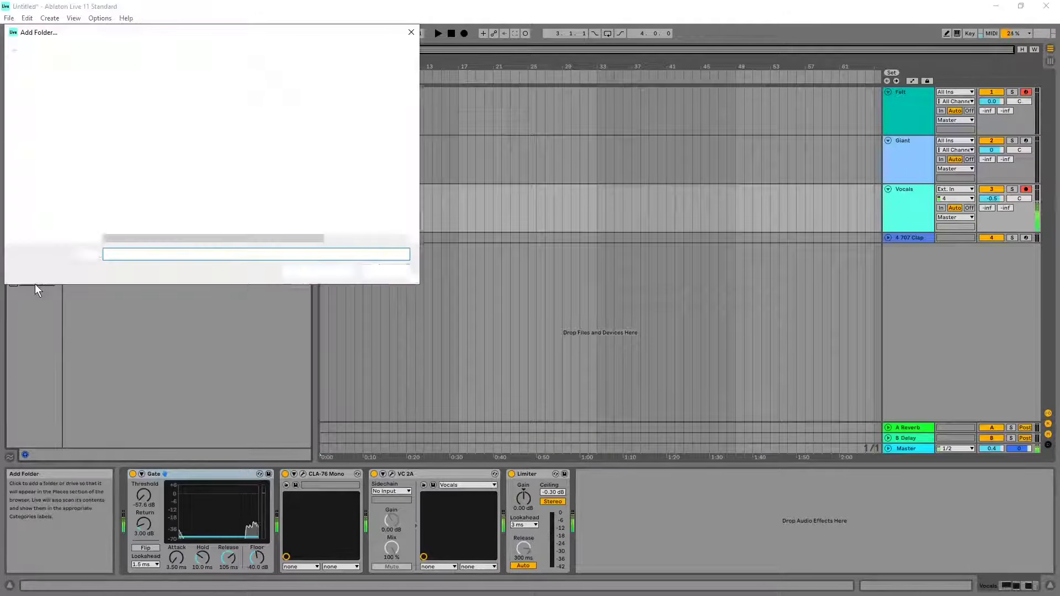
drag(146, 35, 374, 82)
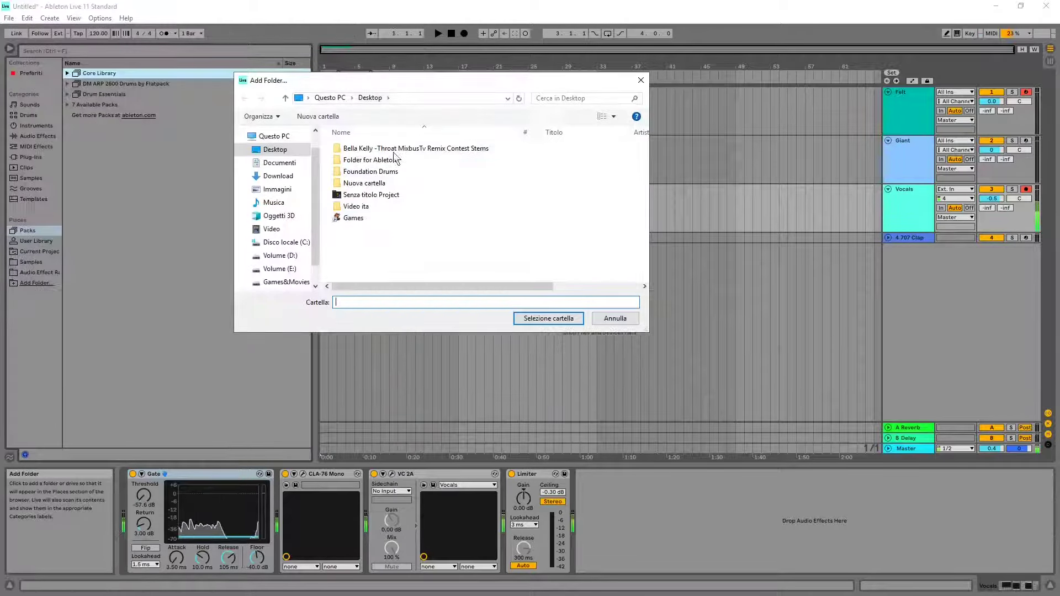
click(279, 163)
double_click(378, 160)
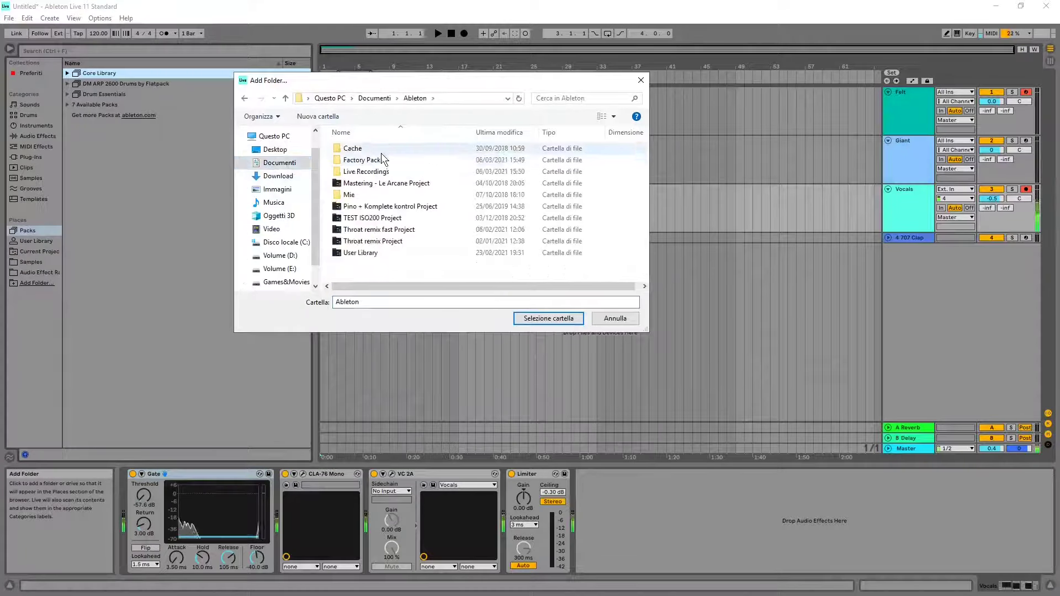
double_click(383, 160)
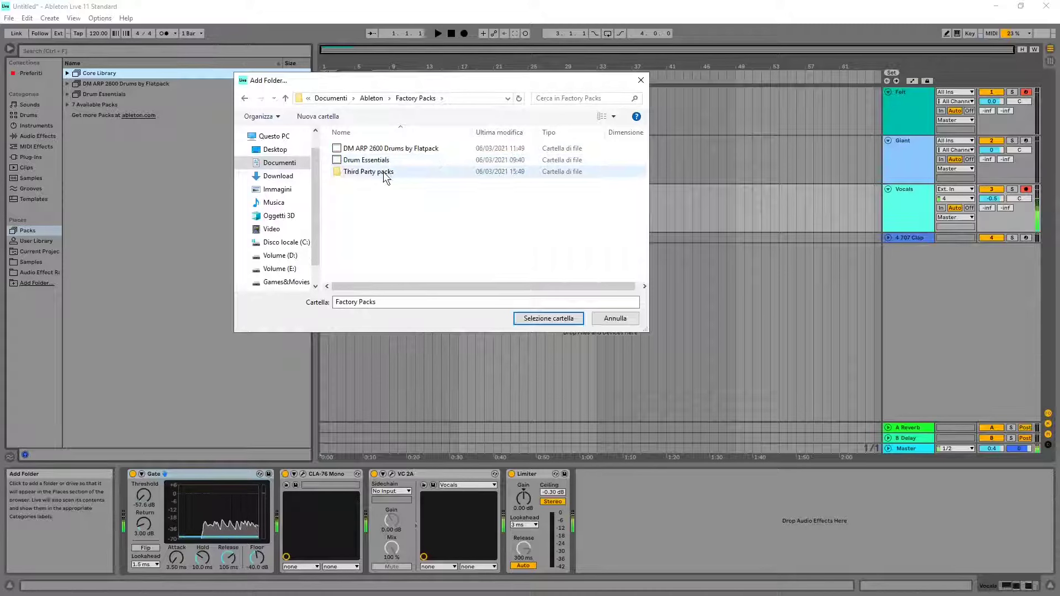
double_click(381, 173)
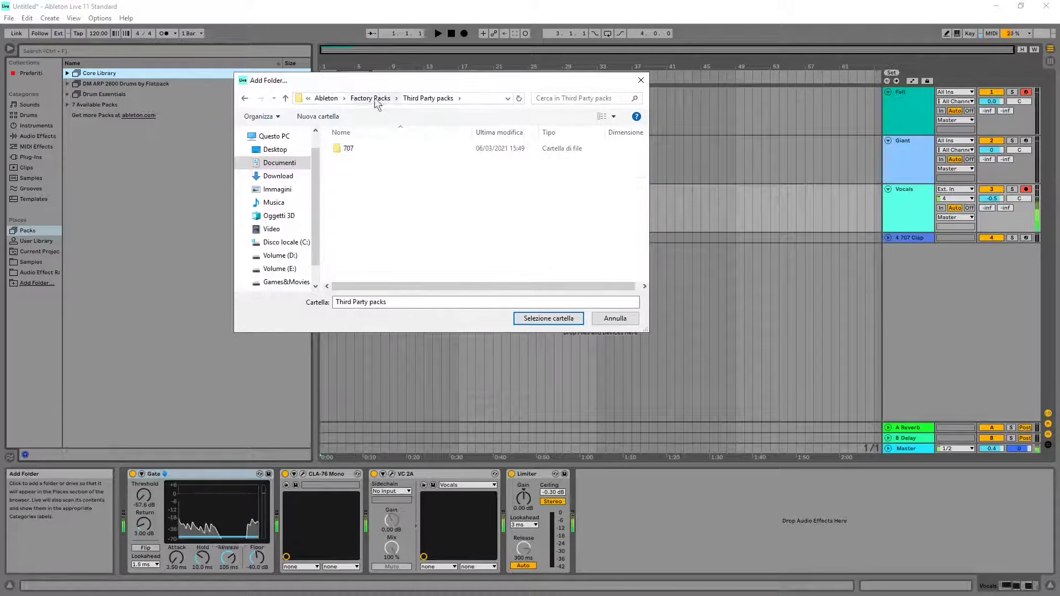
Confirm the Third Party packs place, expand 707, and drag 707 Clap onto a new track
click(546, 318)
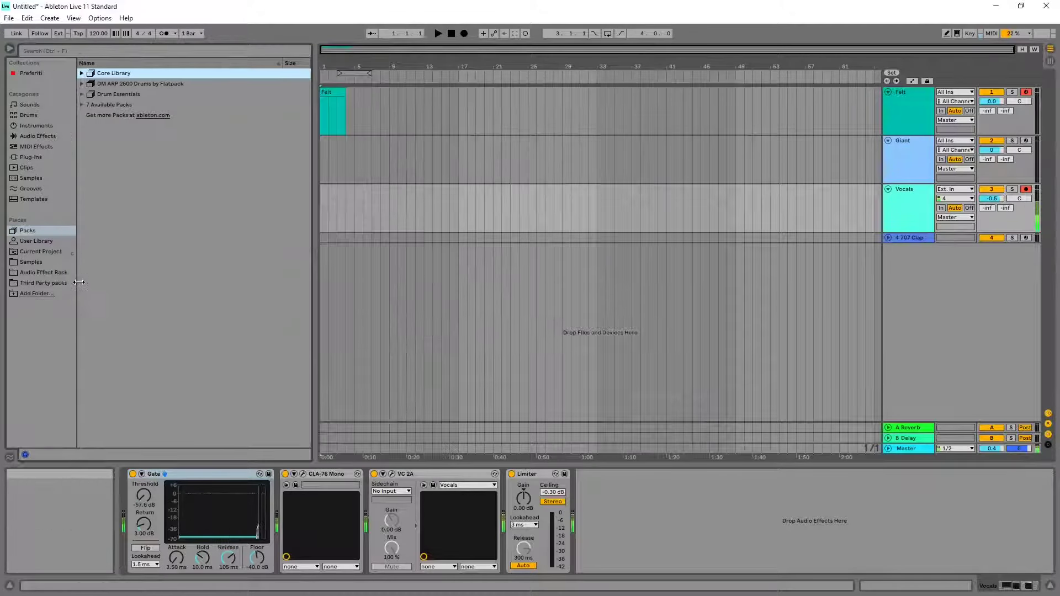
drag(80, 283, 99, 283)
click(51, 283)
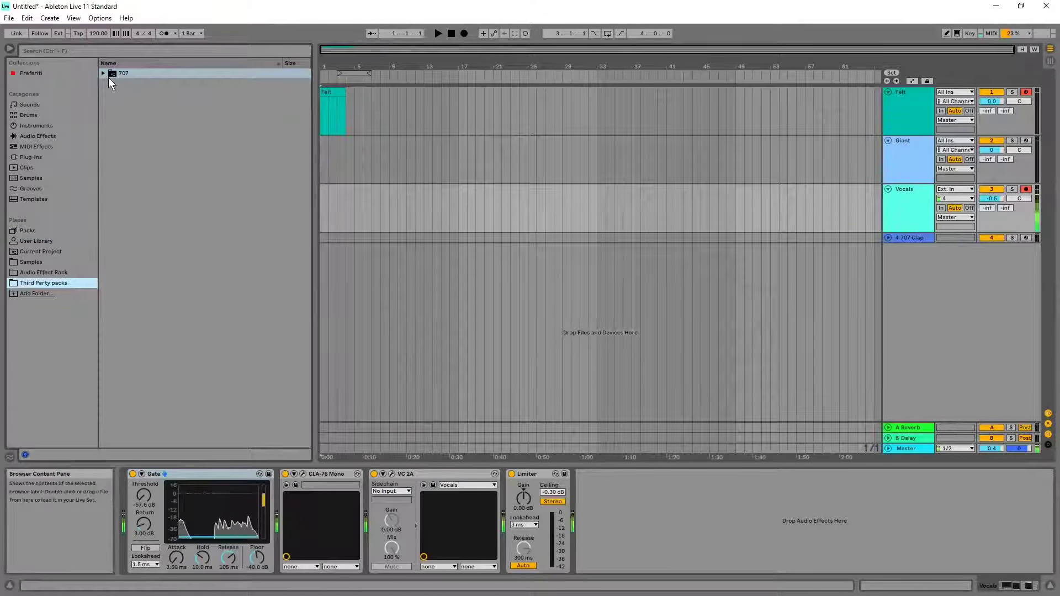
click(103, 74)
drag(149, 94, 414, 281)
key(Tab)
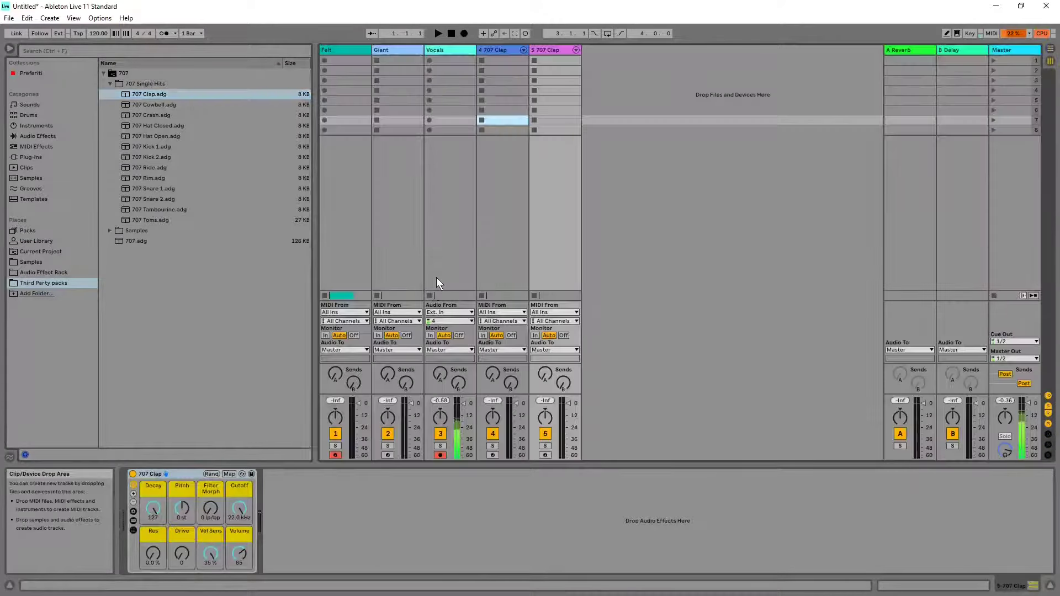